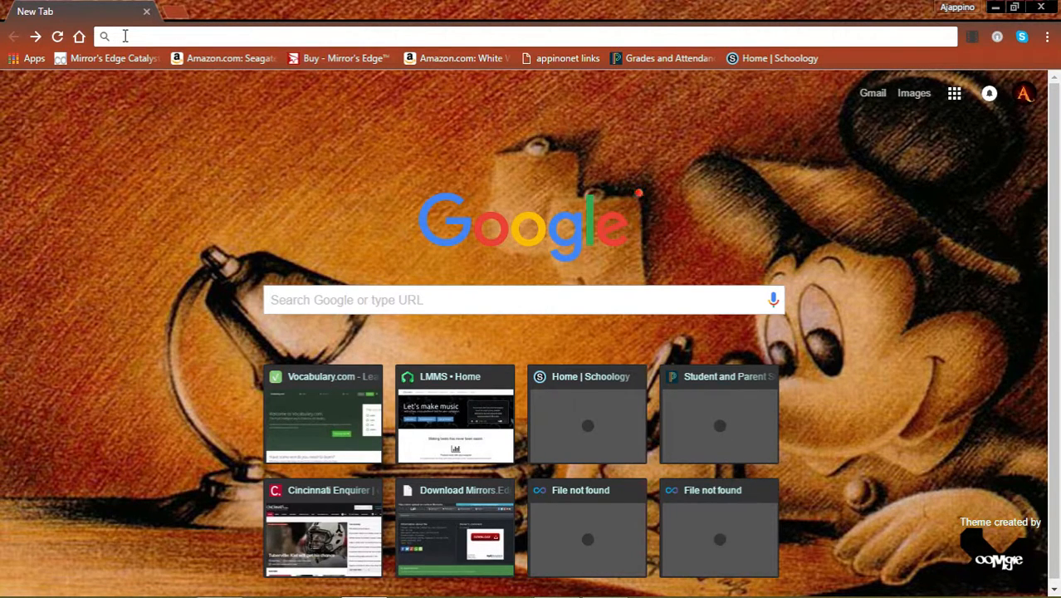
Step: Search Google for 'survey monkey' from the Chrome address bar
{"action": "type", "text": "survey"}
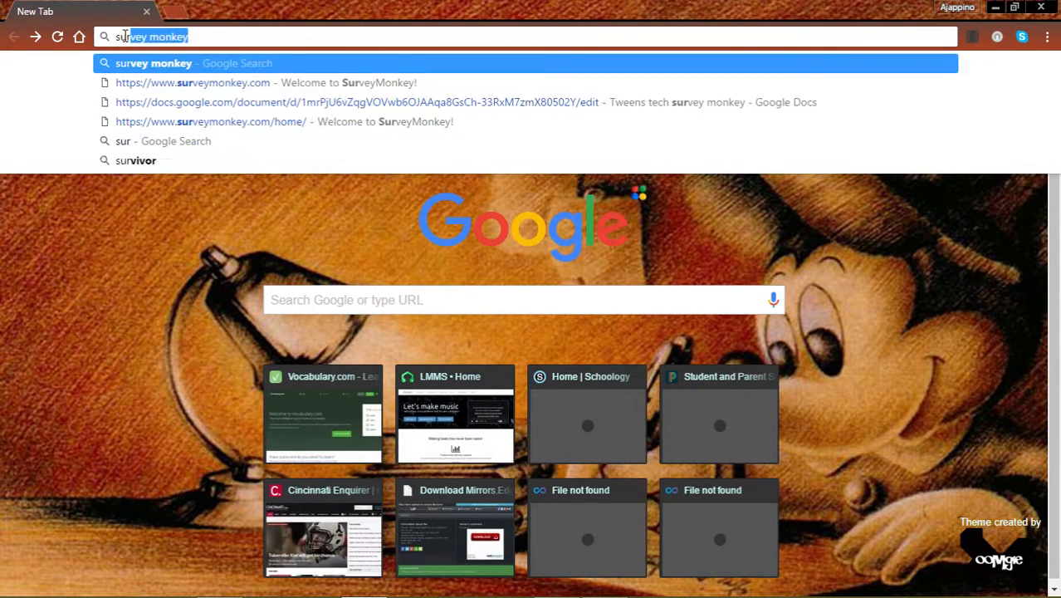
{"action": "type", "text": " monkey"}
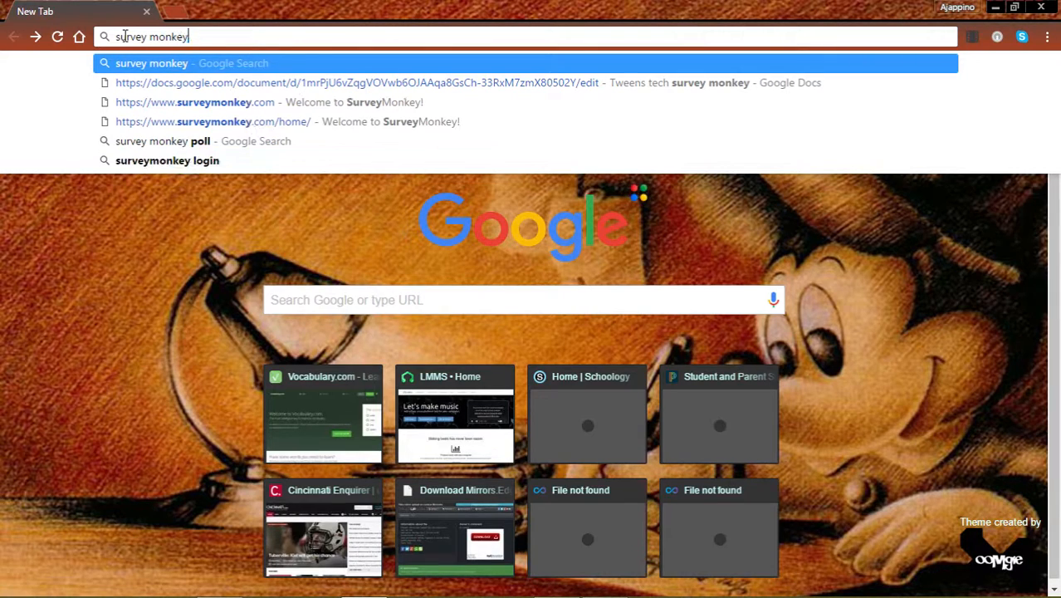
{"action": "key", "text": "Return"}
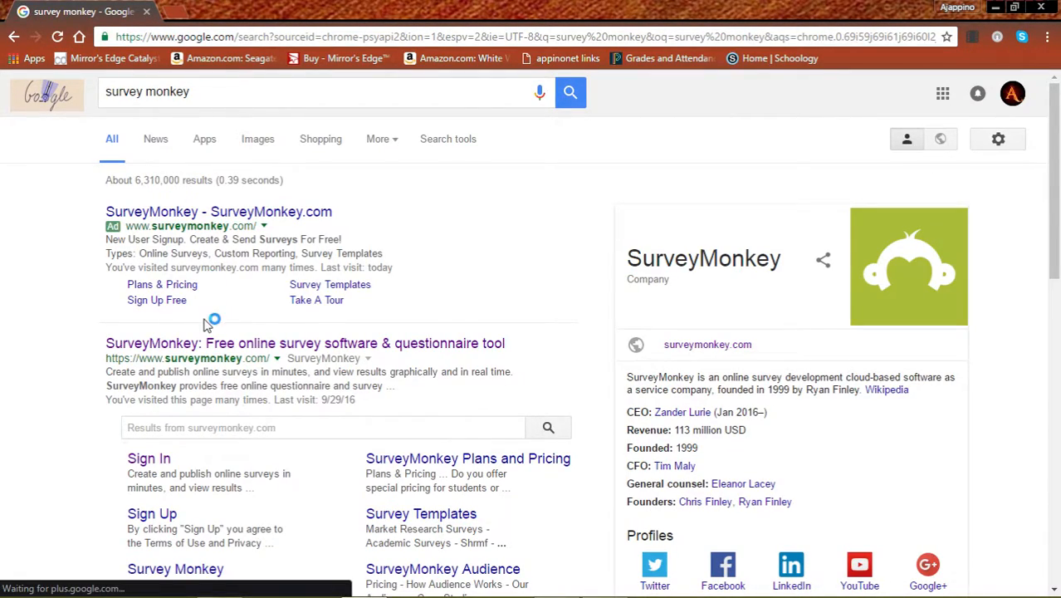
Step: Open the SurveyMonkey site and sign in with the account username and password
{"action": "left_click", "coordinate": [191, 339]}
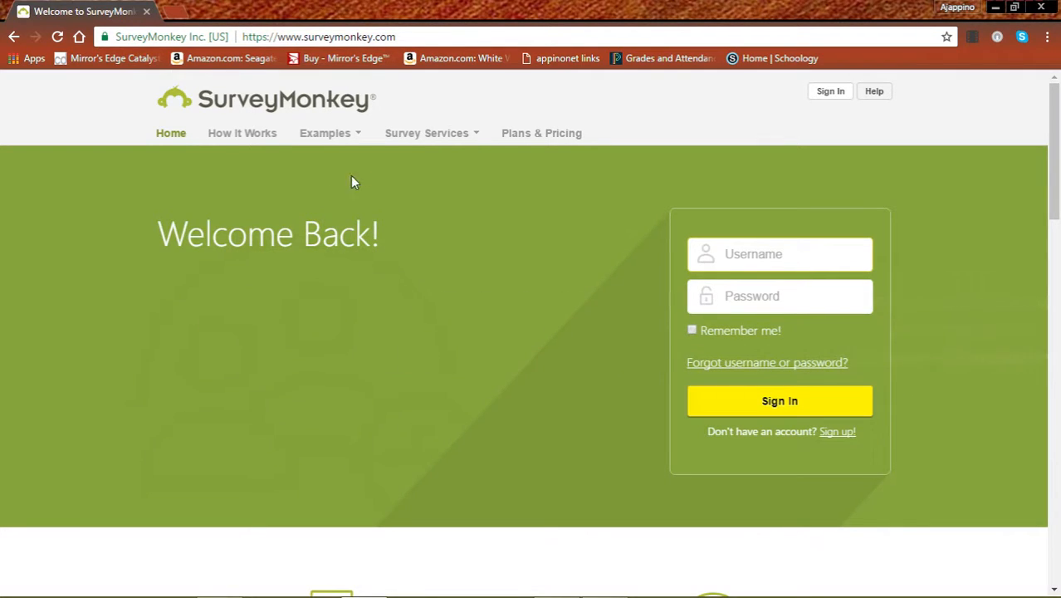
{"action": "left_click", "coordinate": [830, 93]}
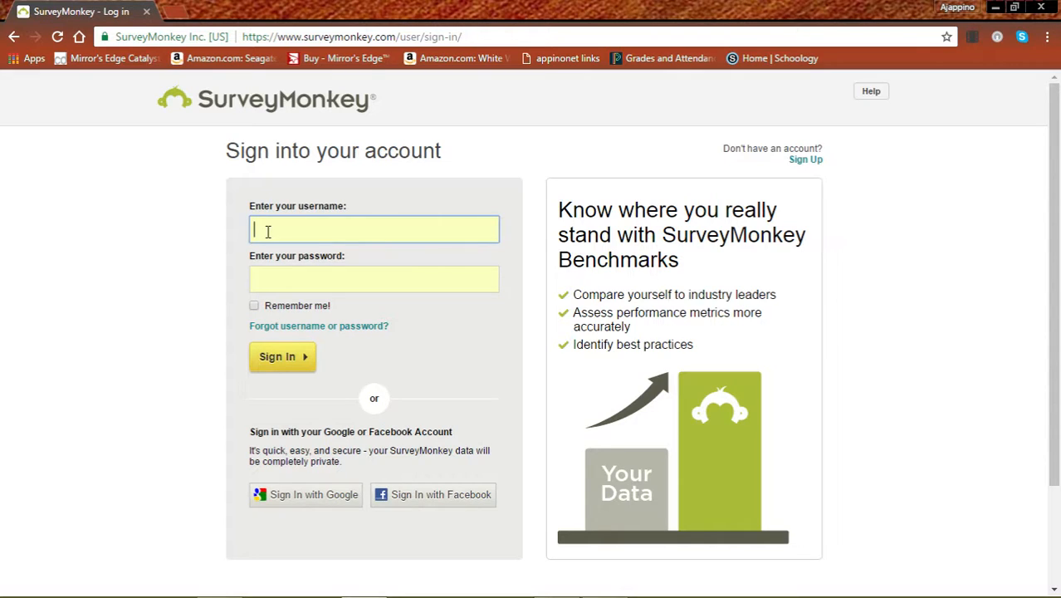
{"action": "type", "text": "sandslmc"}
{"action": "left_click", "coordinate": [277, 280]}
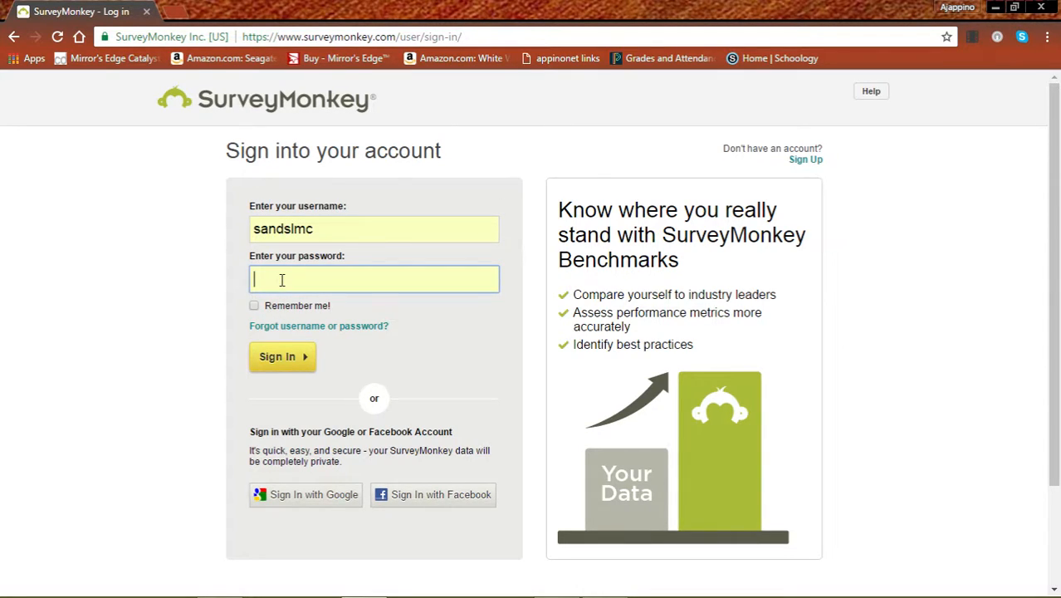
{"action": "type", "text": "•••••••••"}
{"action": "left_click", "coordinate": [284, 359]}
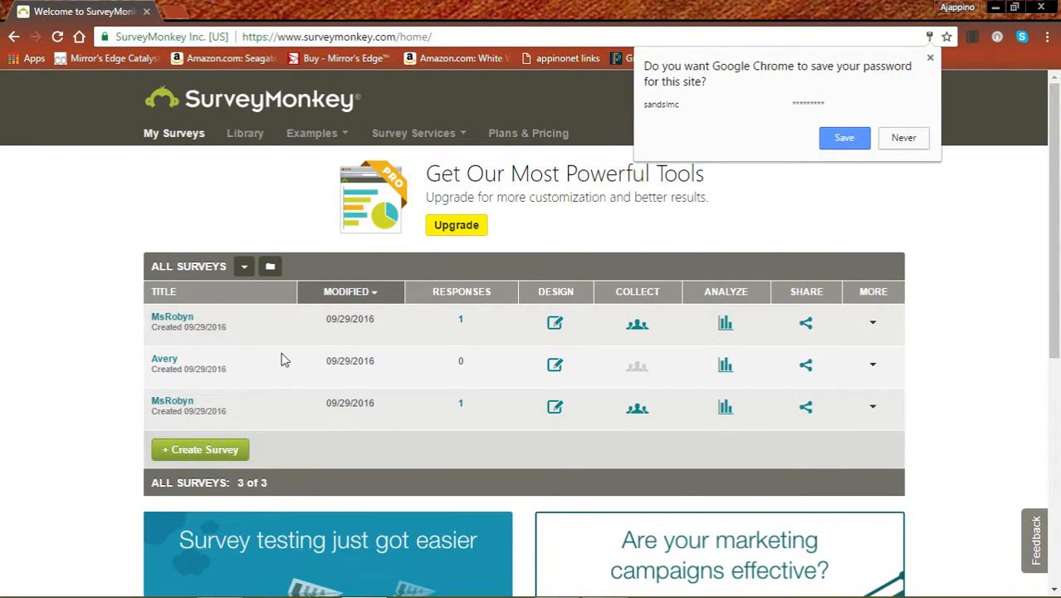
Step: Create a new survey from scratch titled 'MsRobyn'
{"action": "left_click", "coordinate": [185, 452]}
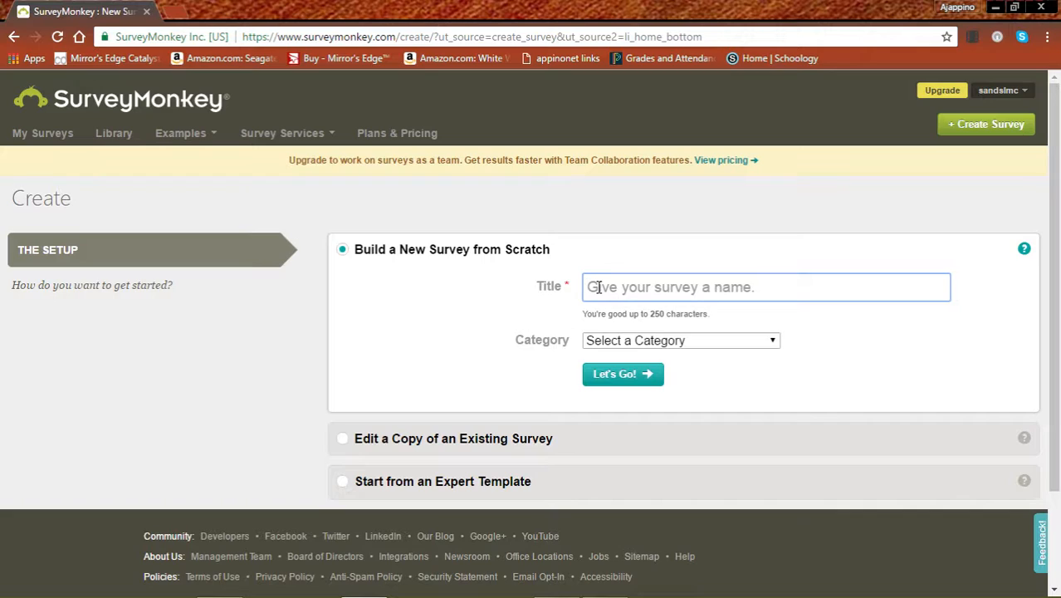
{"action": "type", "text": "MsRob"}
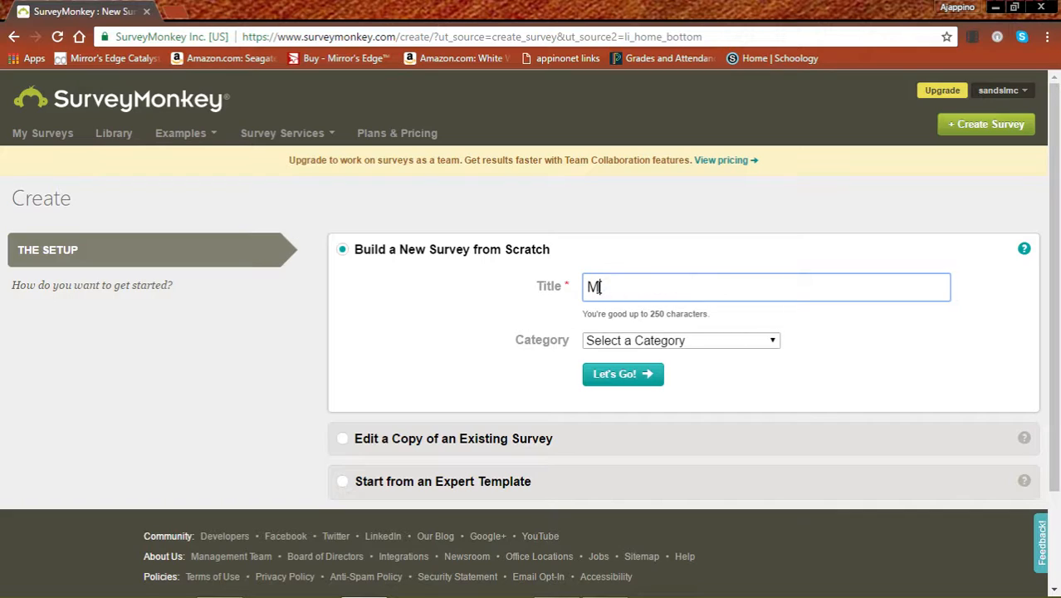
{"action": "type", "text": "yn"}
{"action": "left_click", "coordinate": [610, 377]}
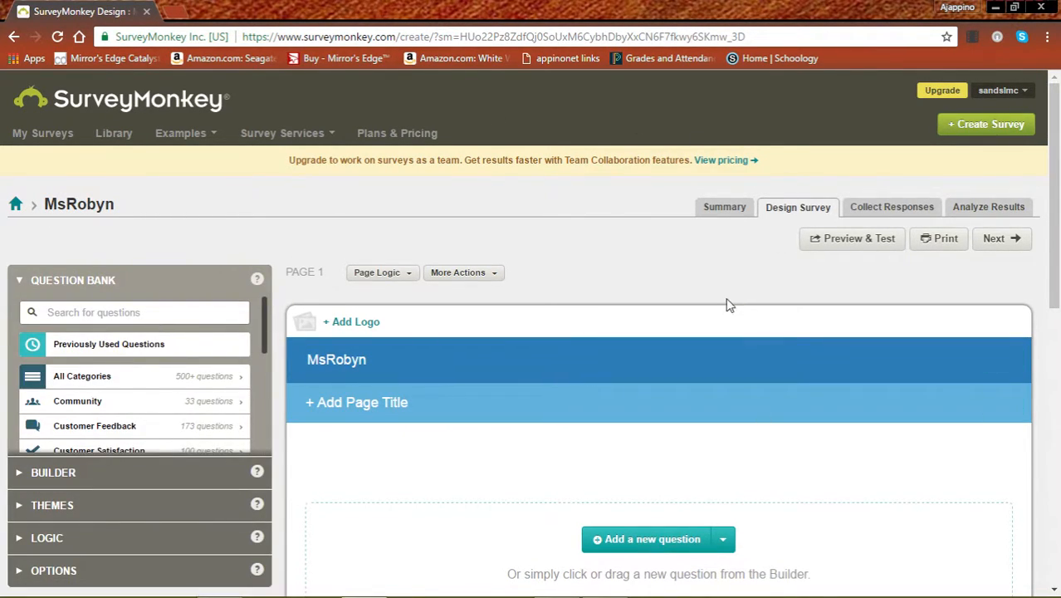
Step: Expand the Builder section to list the available question types
{"action": "scroll", "coordinate": [1054, 191], "scroll_direction": "down", "scroll_amount": 2}
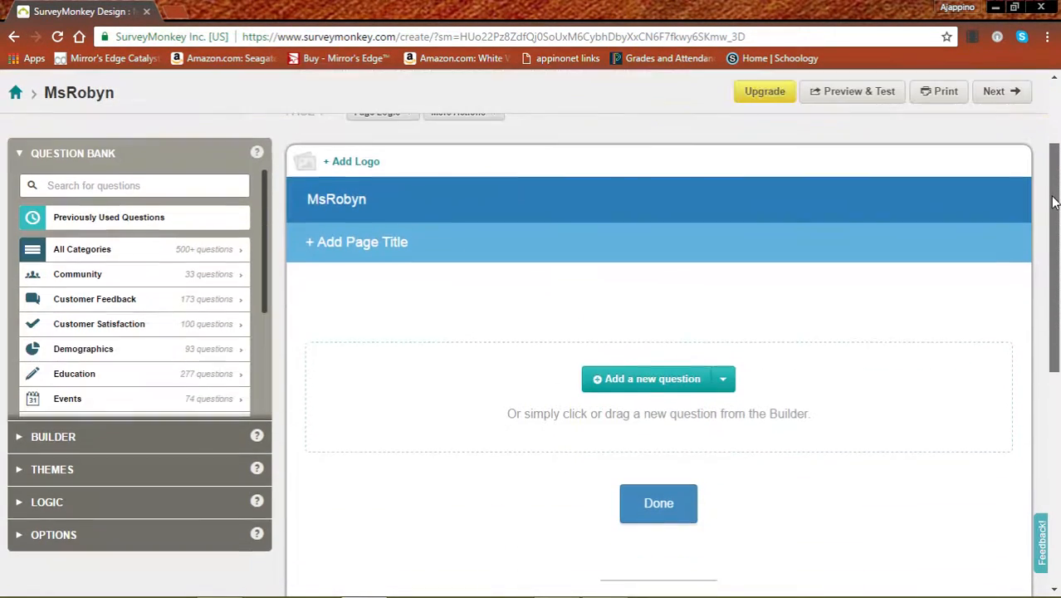
{"action": "left_click_drag", "start_coordinate": [1054, 202], "coordinate": [1057, 179]}
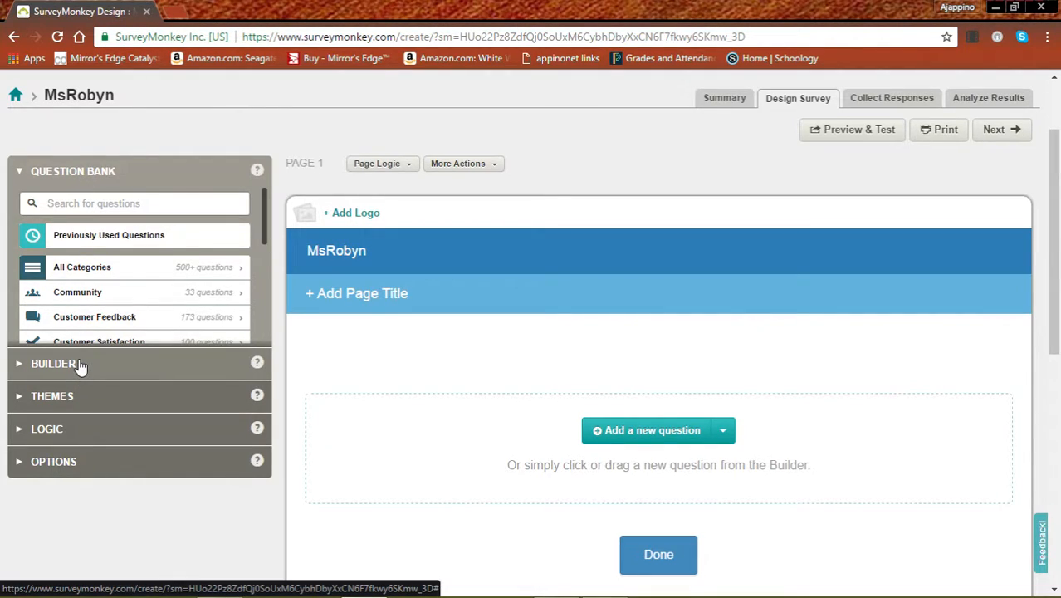
{"action": "left_click", "coordinate": [53, 364]}
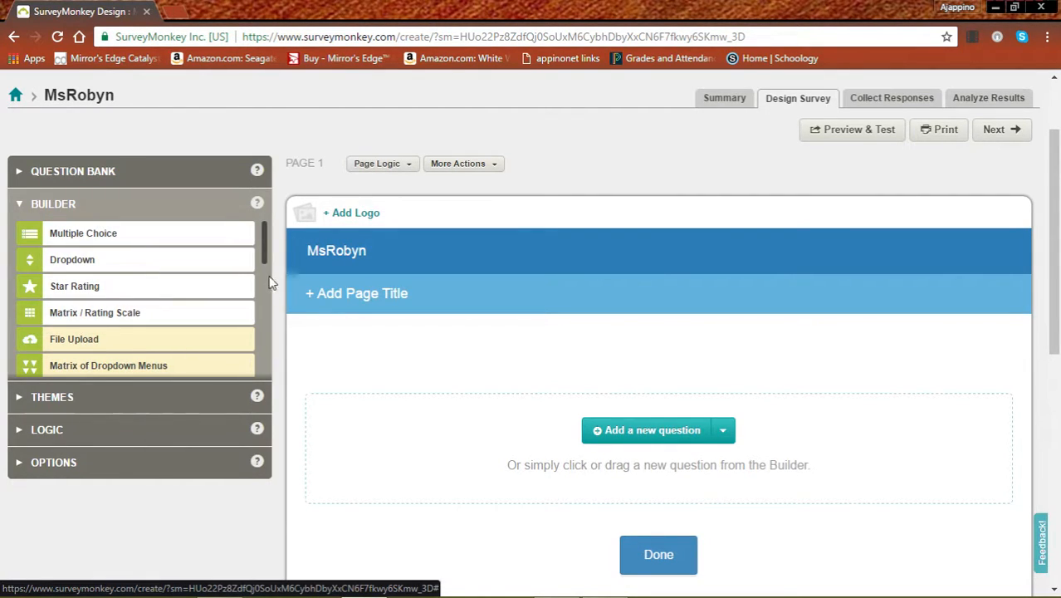
Step: Read the tooltips for Multiple Choice, Dropdown, Star Rating and Matrix question types
{"action": "left_click_drag", "start_coordinate": [264, 237], "coordinate": [239, 242]}
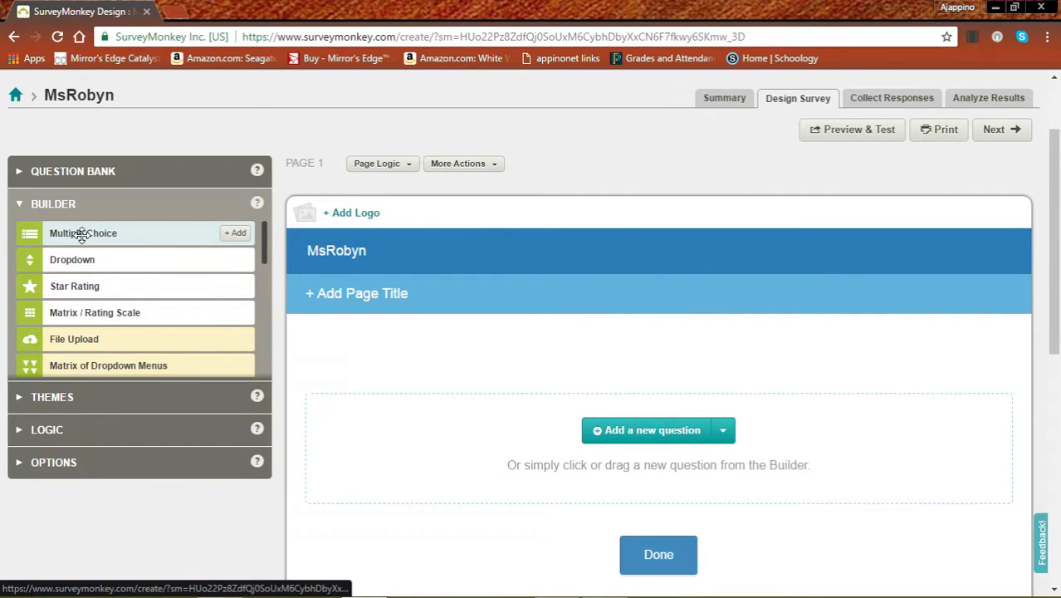
{"action": "mouse_move", "coordinate": [81, 236]}
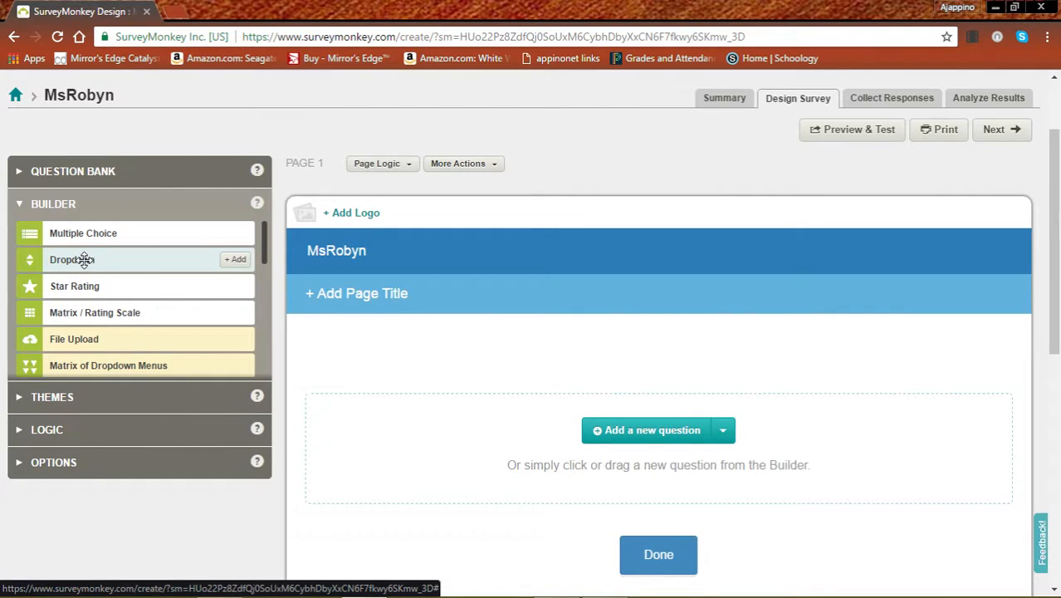
{"action": "mouse_move", "coordinate": [84, 260]}
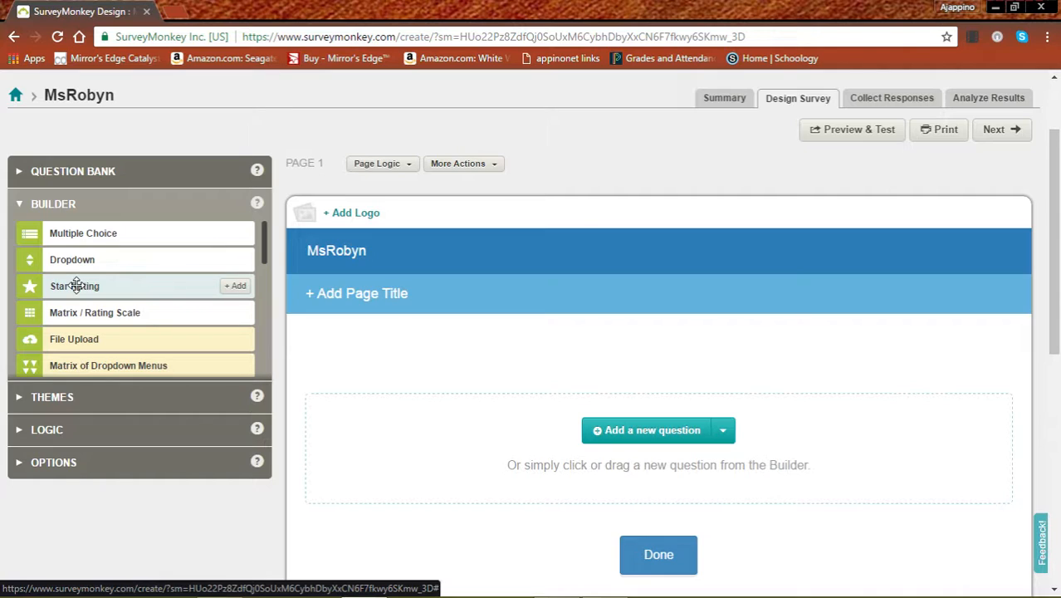
{"action": "mouse_move", "coordinate": [76, 285]}
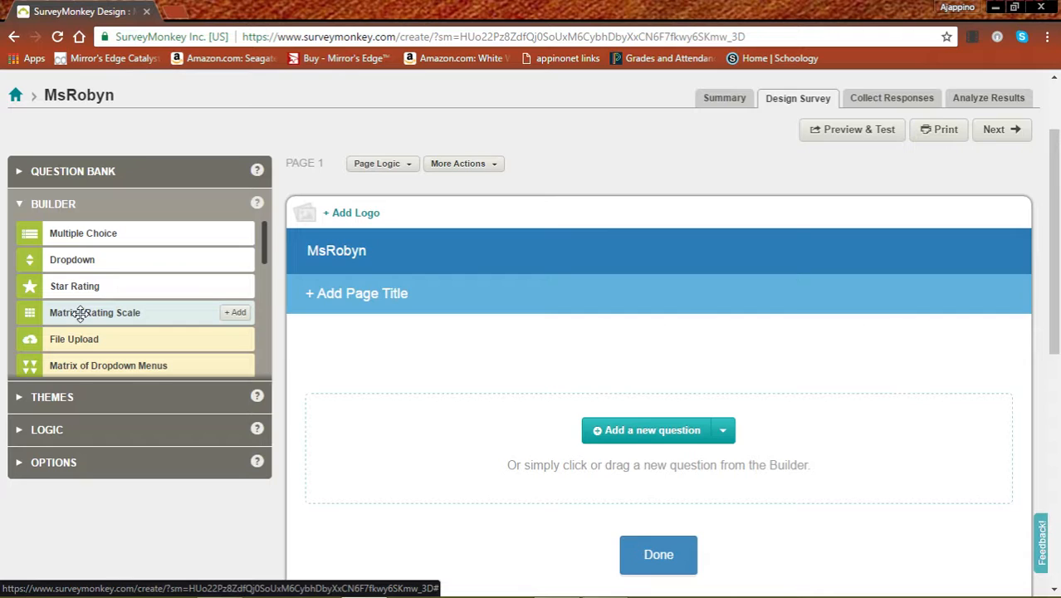
{"action": "mouse_move", "coordinate": [80, 313]}
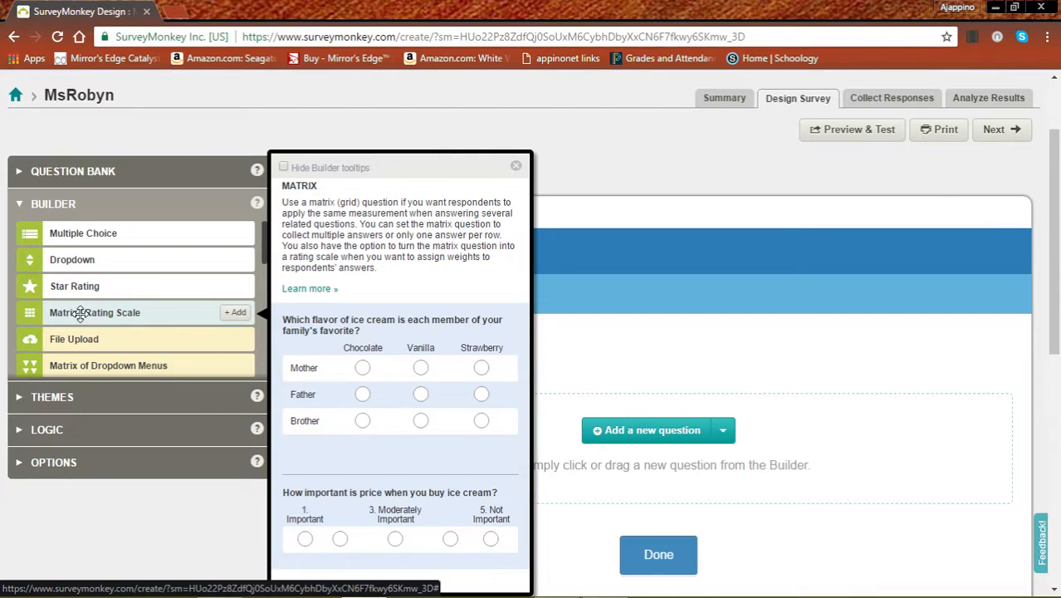
{"action": "left_click_drag", "start_coordinate": [267, 258], "coordinate": [263, 322]}
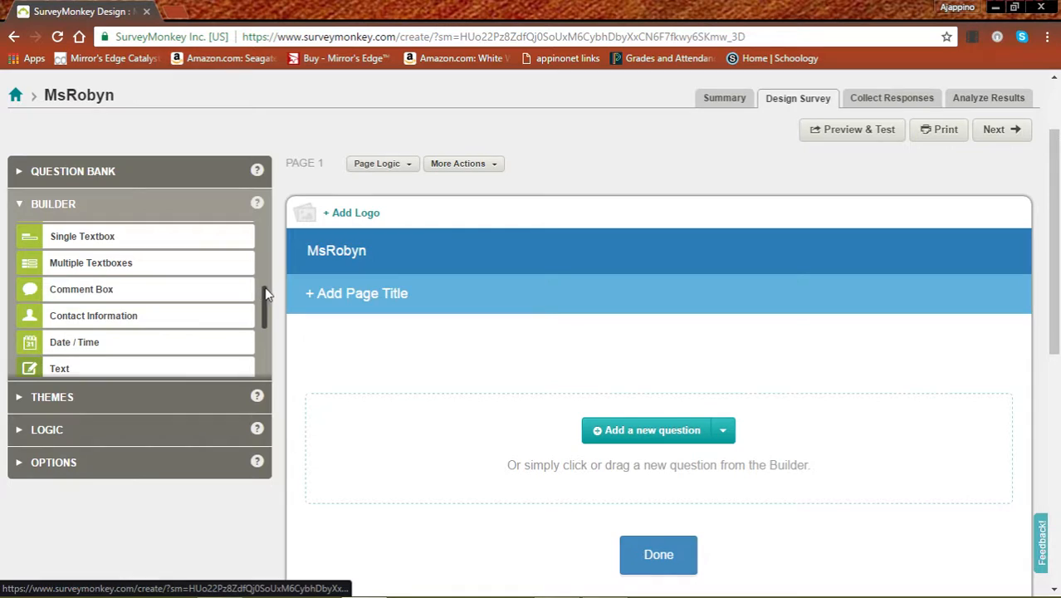
{"action": "left_click_drag", "start_coordinate": [267, 294], "coordinate": [267, 224]}
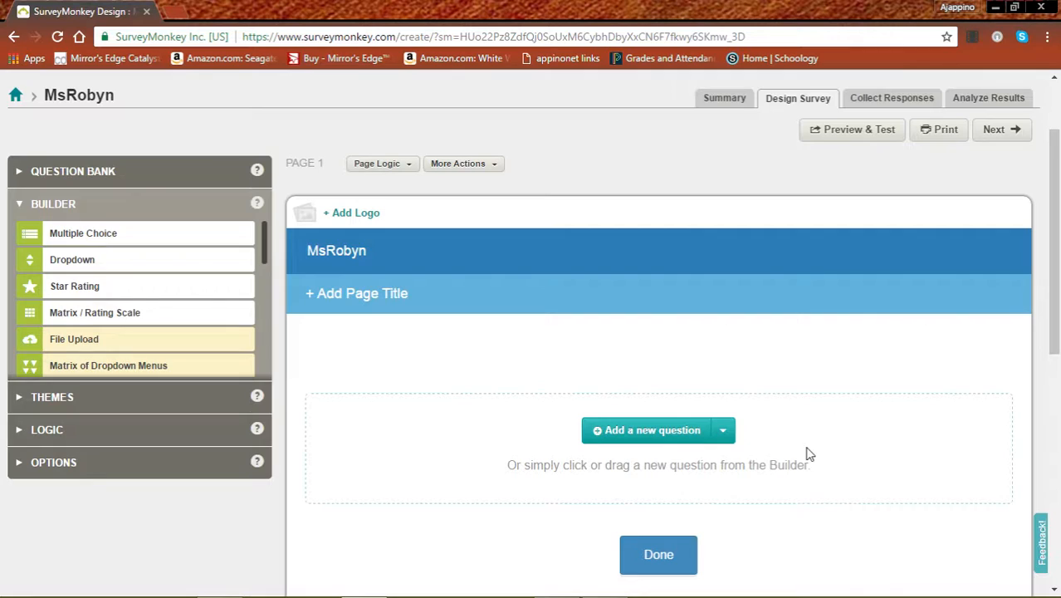
Step: Add a Multiple Choice Q1 asking 'What concerns you the most about using technology?'
{"action": "left_click", "coordinate": [614, 431]}
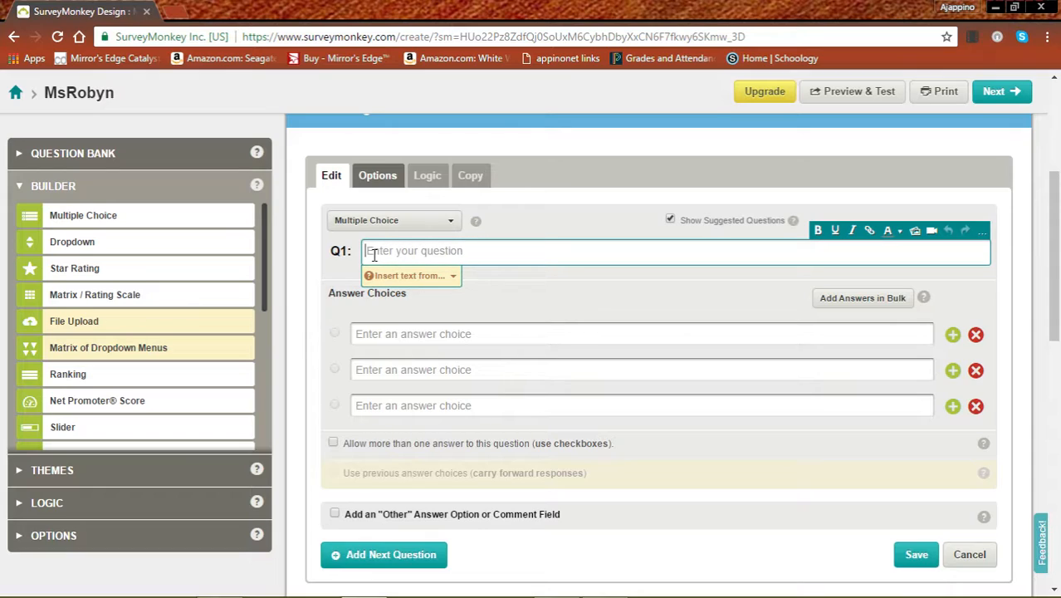
{"action": "type", "text": "What "}
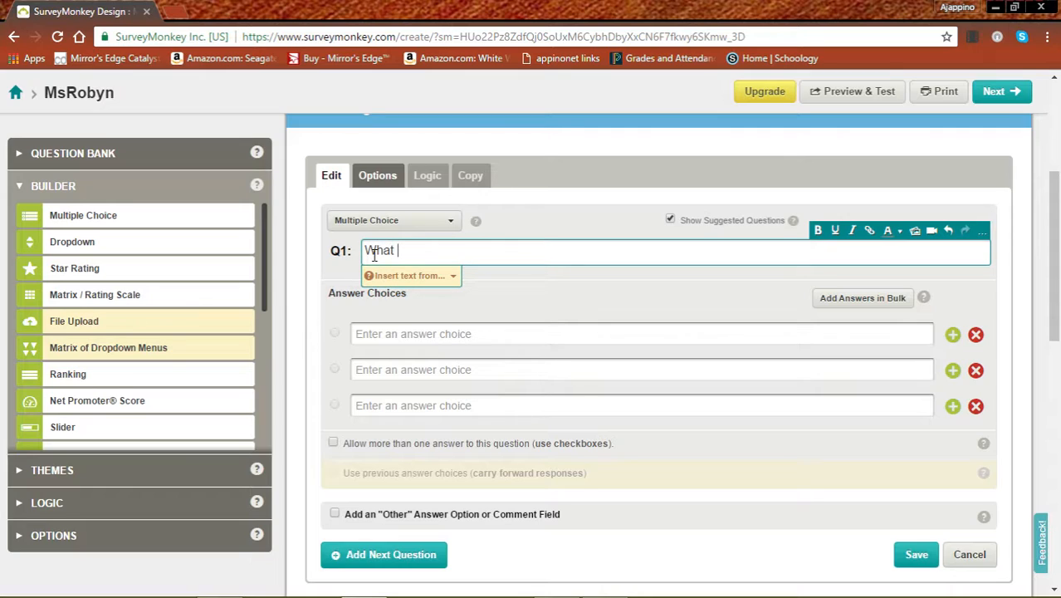
{"action": "type", "text": "concern"}
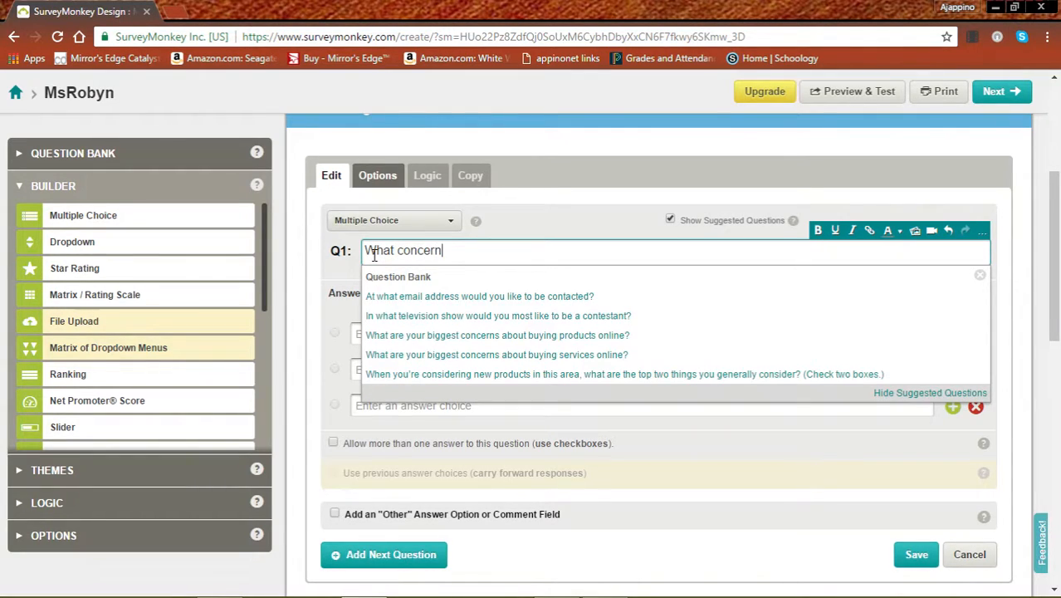
{"action": "type", "text": "s you the most ab"}
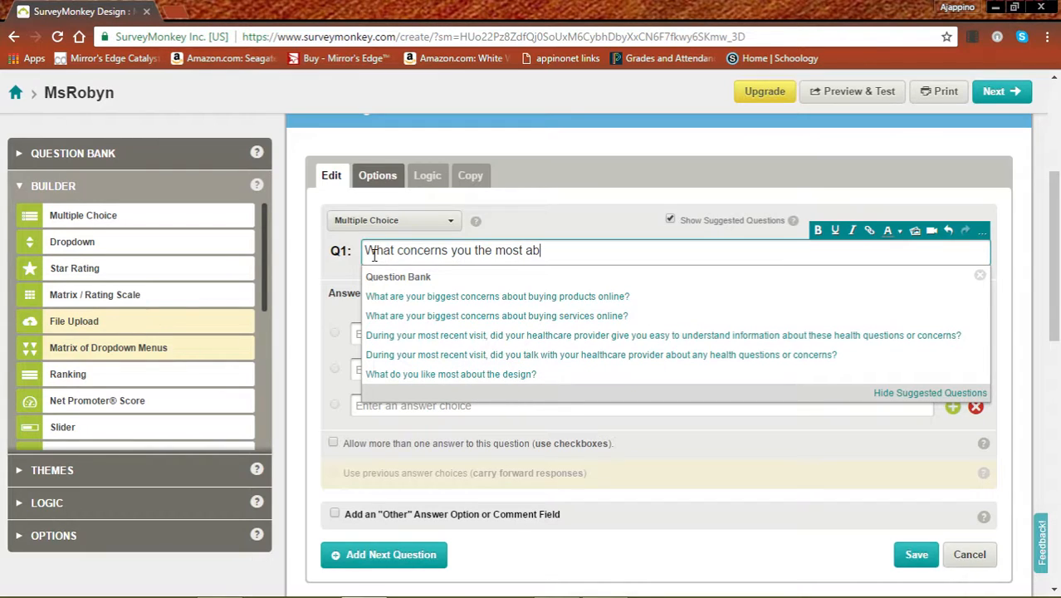
{"action": "type", "text": "out using technology?"}
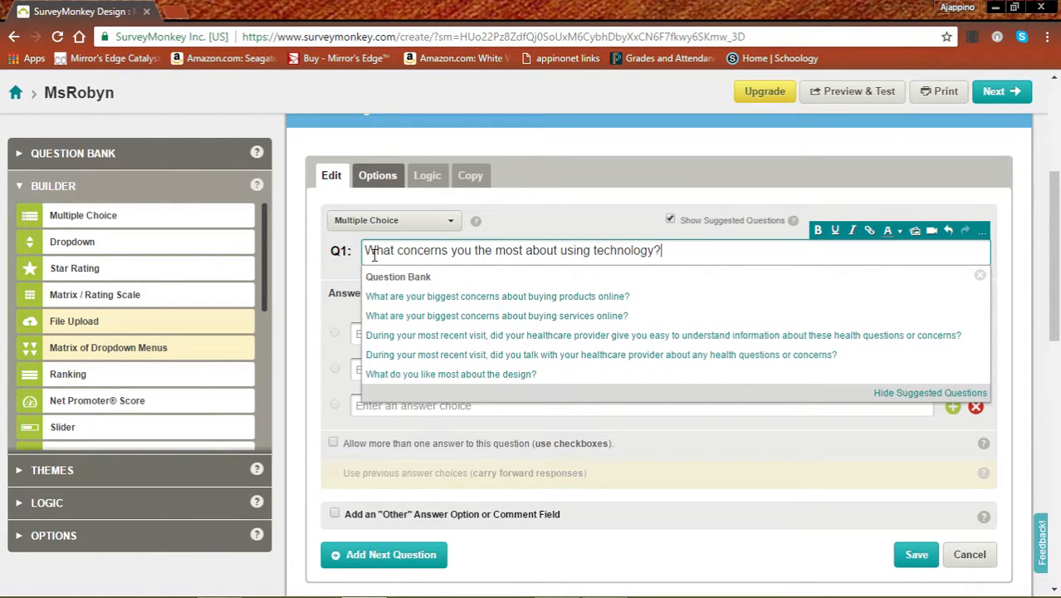
Step: Turn off suggested questions and enter choices 'Being cyber bullied' and 'Accidentally installing a virus on my family's computer'
{"action": "left_click", "coordinate": [660, 407]}
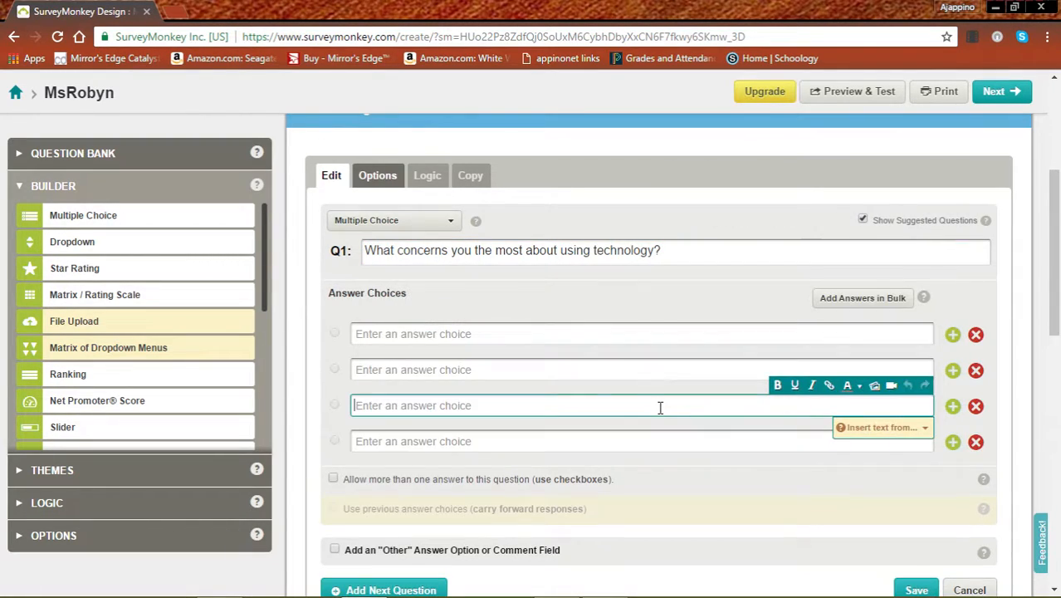
{"action": "left_click", "coordinate": [863, 220]}
{"action": "left_click", "coordinate": [376, 336]}
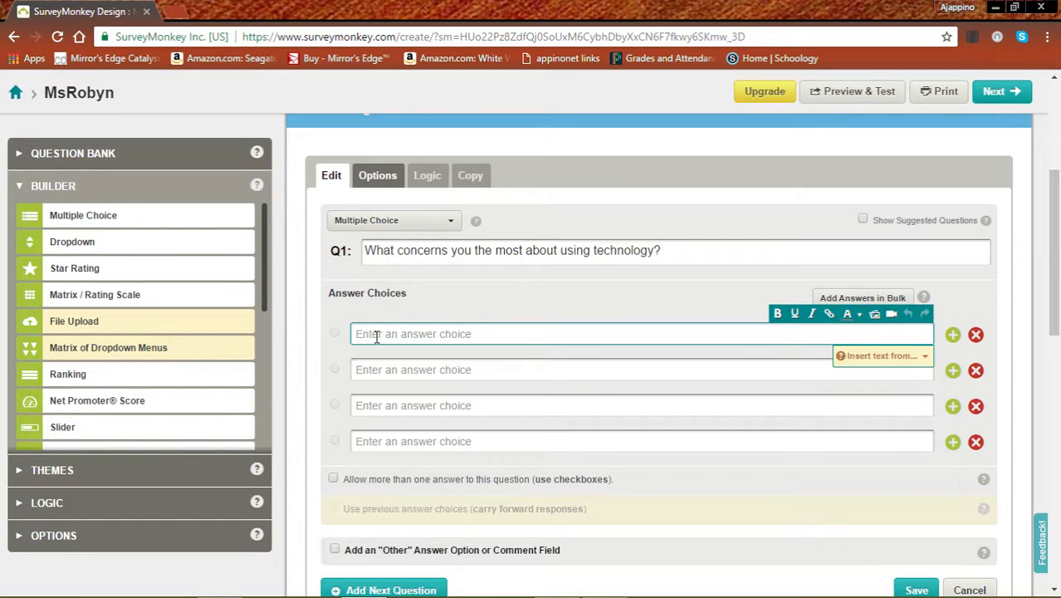
{"action": "type", "text": "Beim"}
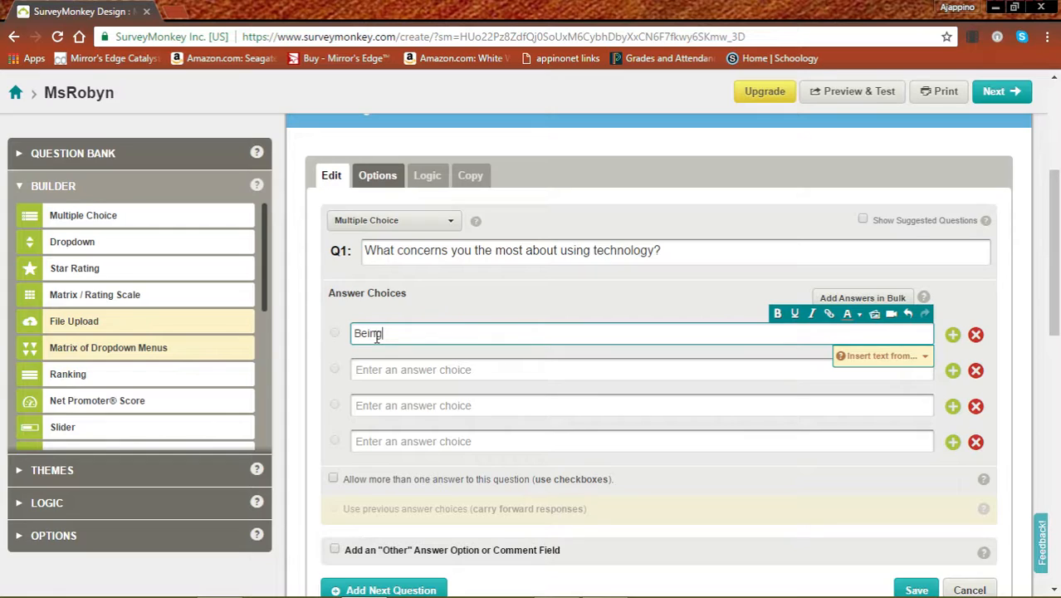
{"action": "type", "text": " cyber bullied"}
{"action": "left_click", "coordinate": [386, 369]}
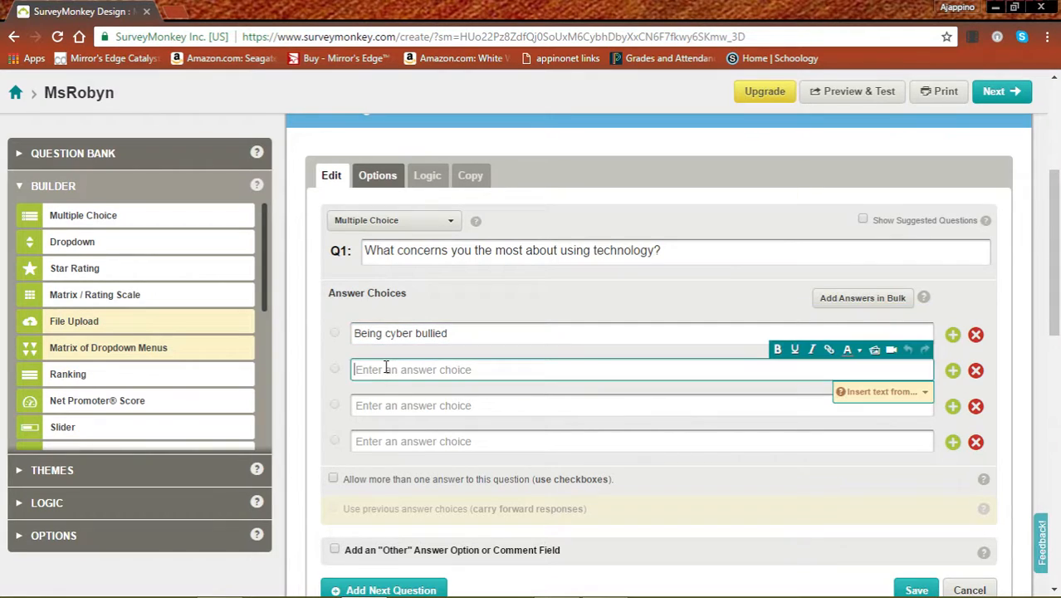
{"action": "type", "text": "Accidently installing a virus on my famil"}
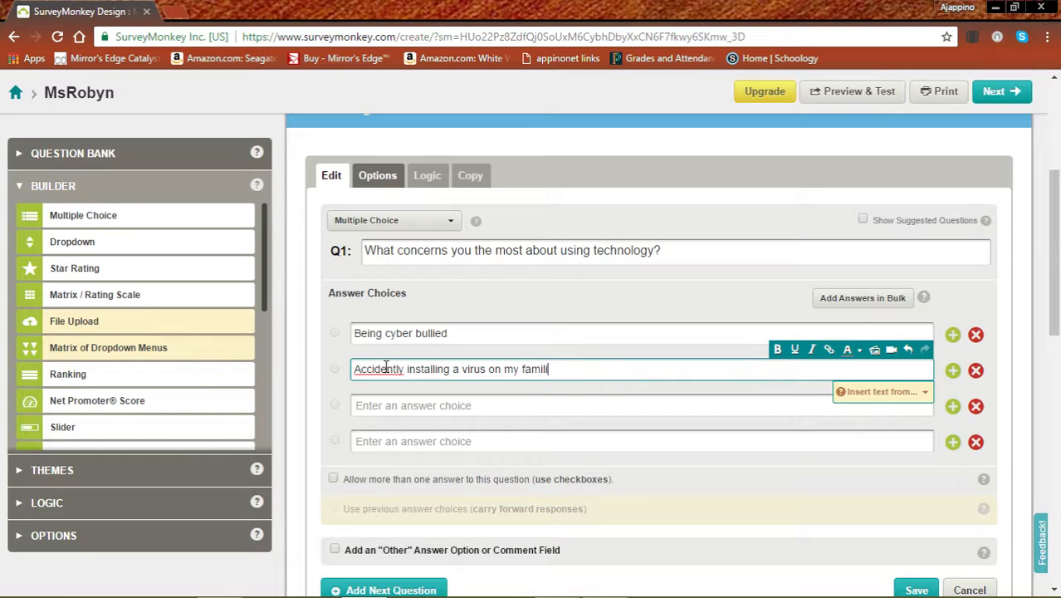
{"action": "type", "text": "y's computer"}
{"action": "right_click", "coordinate": [387, 369]}
{"action": "left_click", "coordinate": [439, 62]}
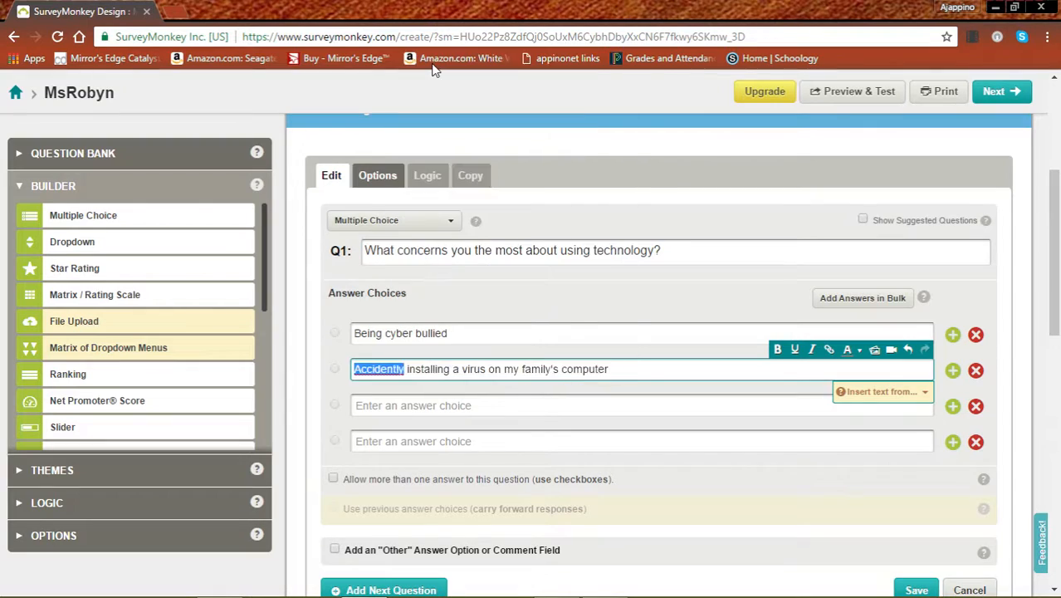
Step: Add choices 'Getting in trouble for copying information from the internet' and 'Someone stealing my personal information', deleting the empty row
{"action": "left_click", "coordinate": [384, 405]}
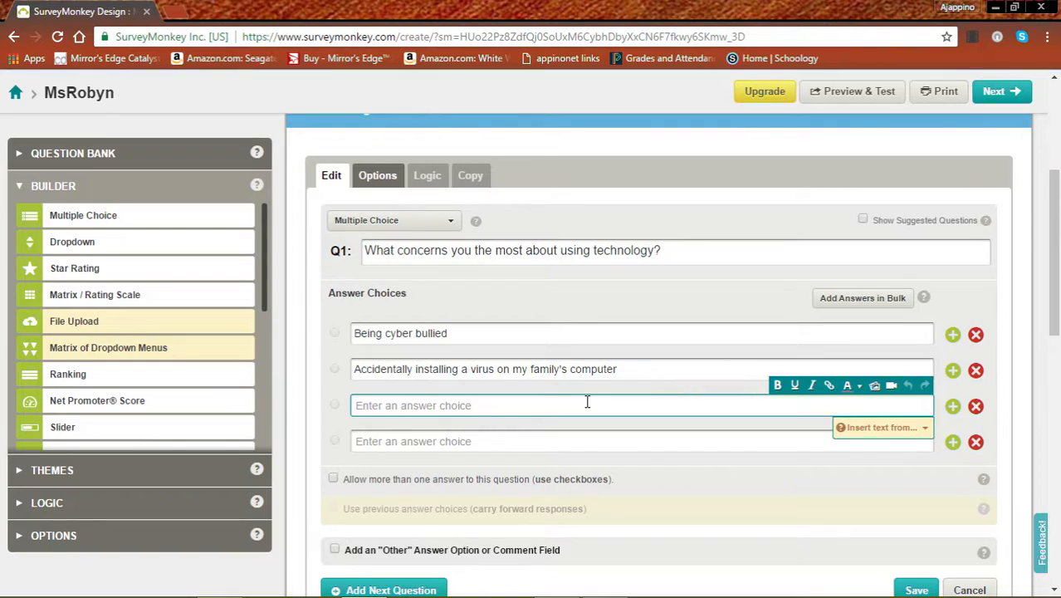
{"action": "type", "text": "Getting in troup"}
{"action": "key", "text": "BackSpace"}
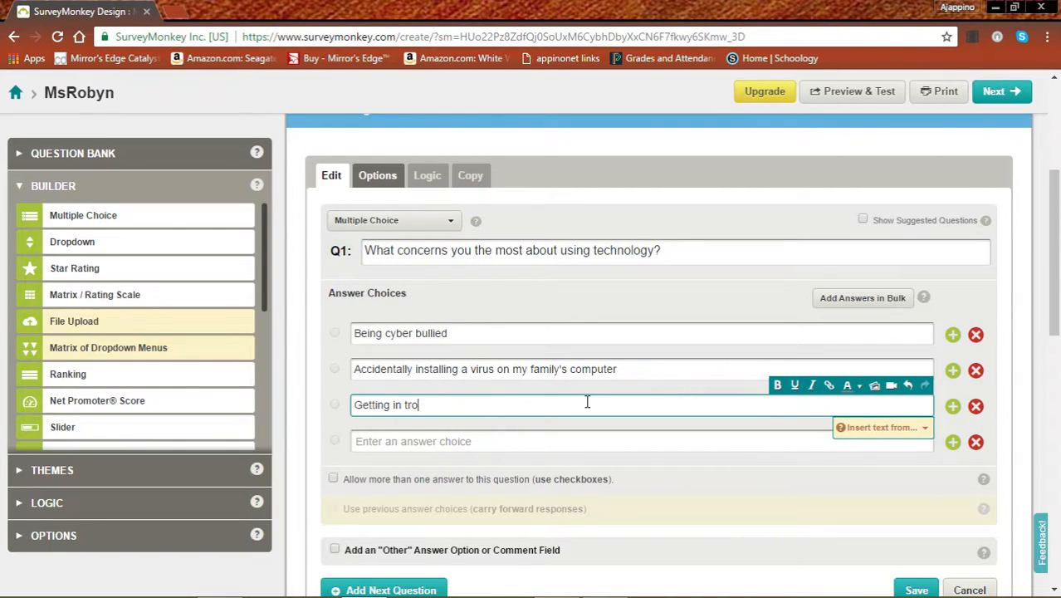
{"action": "type", "text": "ble for copying information from the inter"}
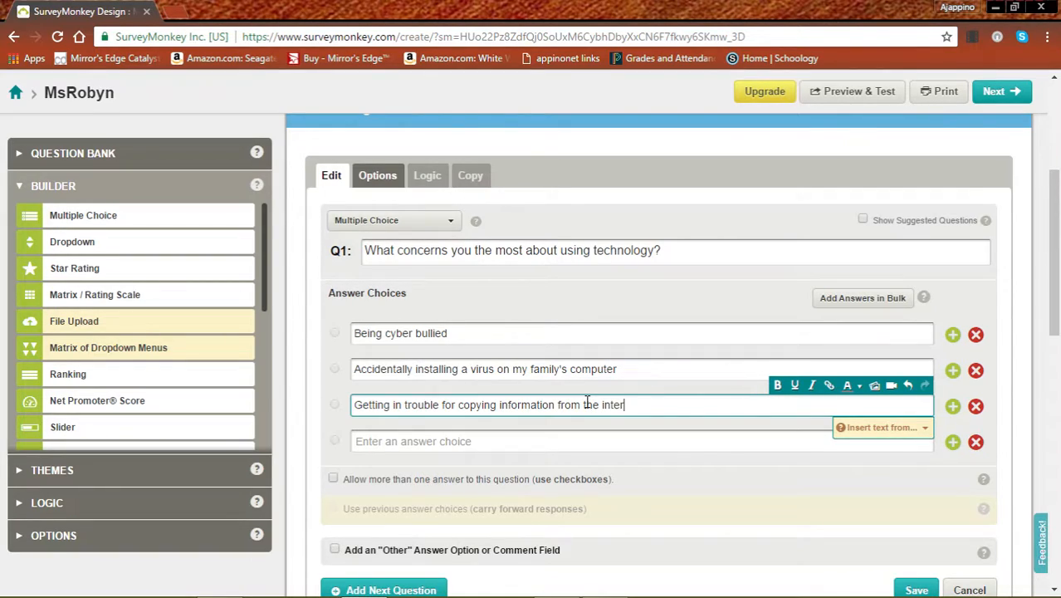
{"action": "type", "text": "net"}
{"action": "left_click", "coordinate": [370, 441]}
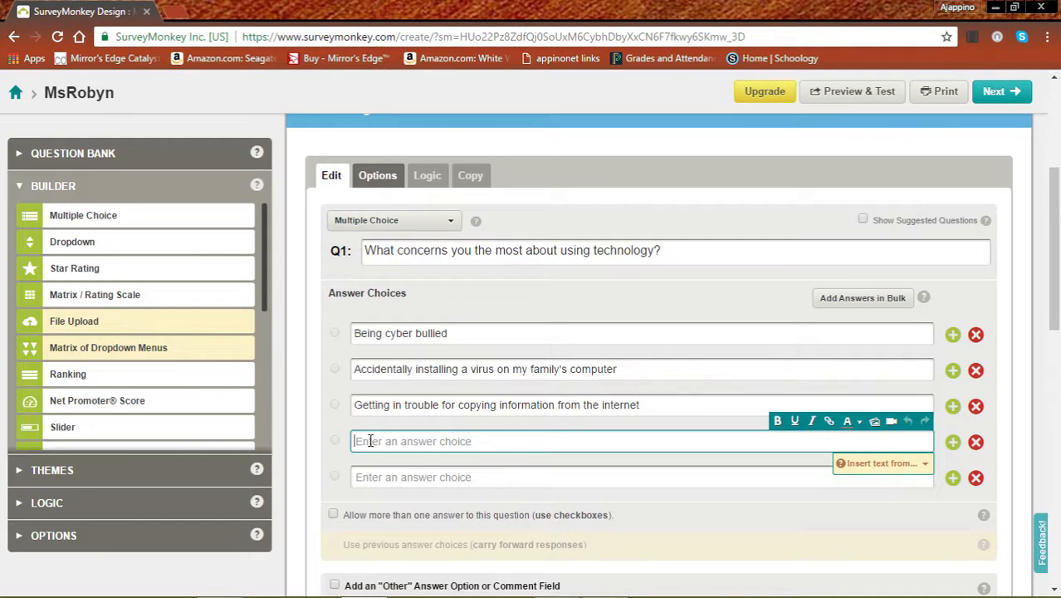
{"action": "type", "text": "Someone st"}
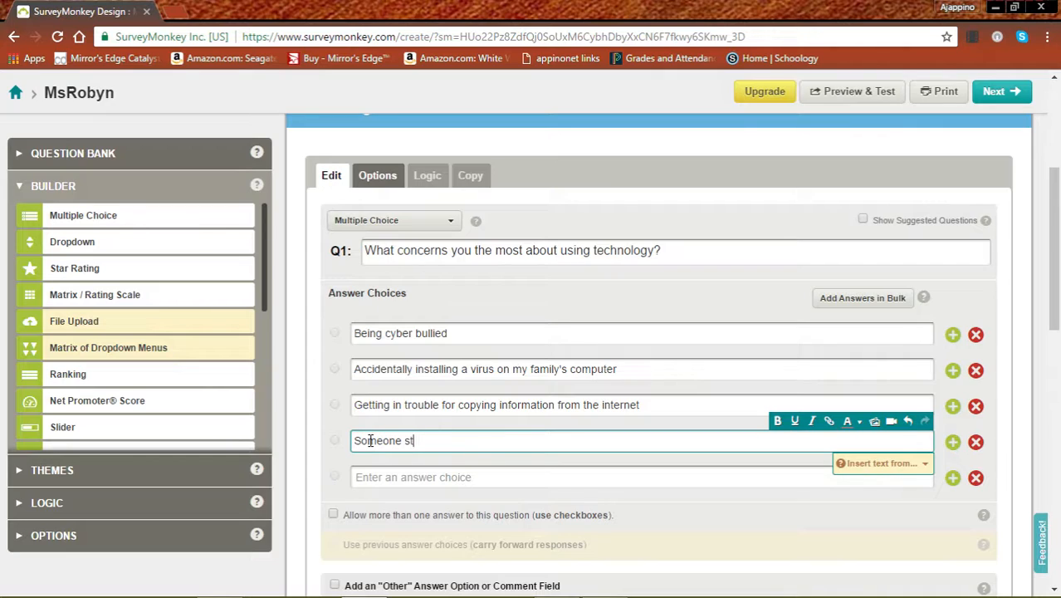
{"action": "type", "text": "ealing my personal information"}
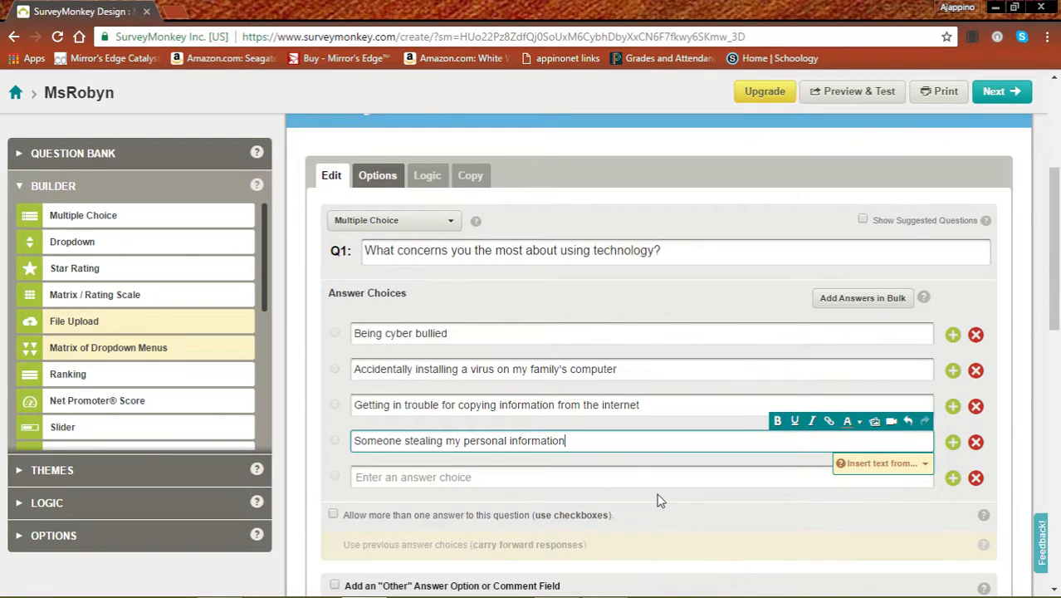
{"action": "scroll", "coordinate": [660, 501], "scroll_direction": "down", "scroll_amount": 2}
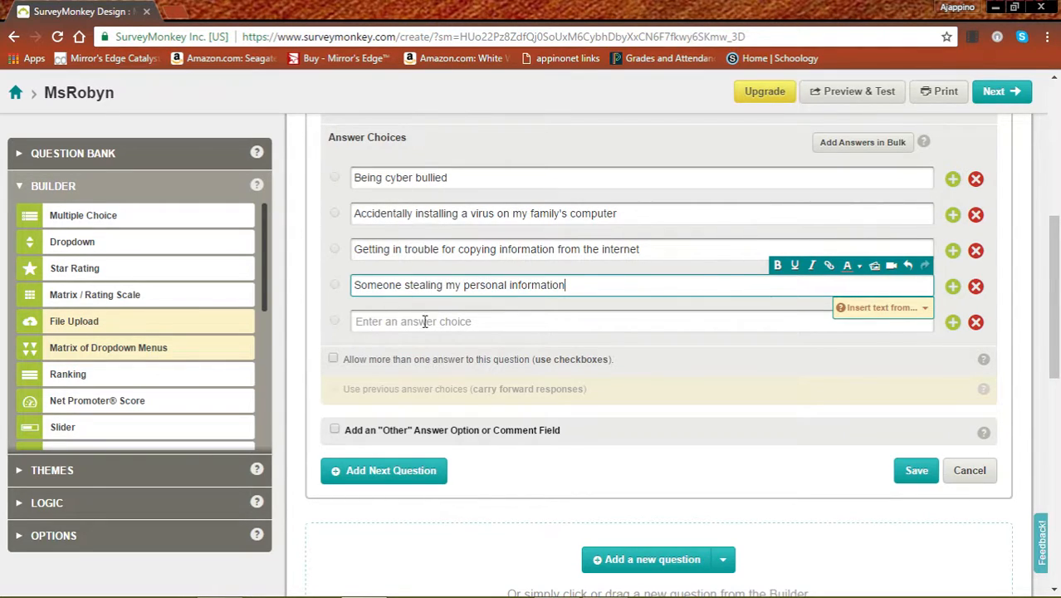
{"action": "left_click", "coordinate": [975, 323]}
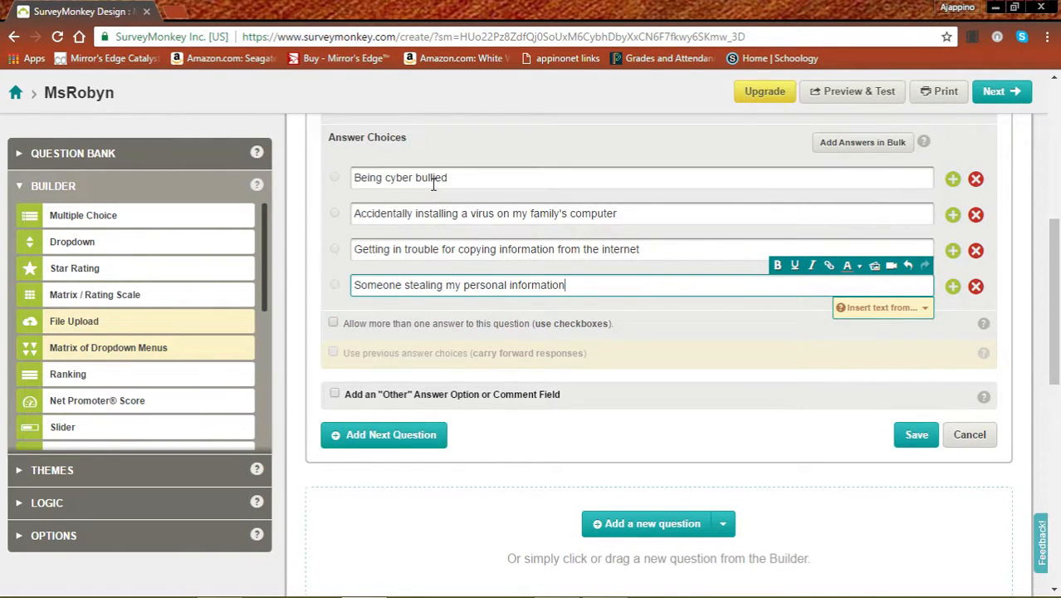
{"action": "scroll", "coordinate": [435, 274], "scroll_direction": "up", "scroll_amount": 2}
Step: Add an 'Other (please specify)' option with comment box to Q1 and save it
{"action": "scroll", "coordinate": [433, 275], "scroll_direction": "down", "scroll_amount": 4}
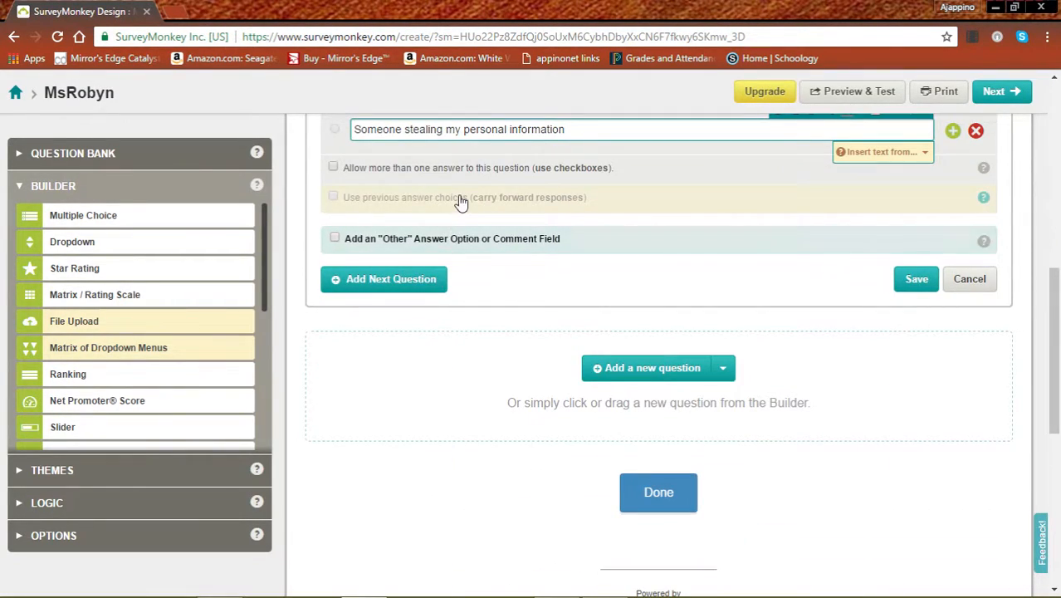
{"action": "scroll", "coordinate": [461, 202], "scroll_direction": "up", "scroll_amount": 2}
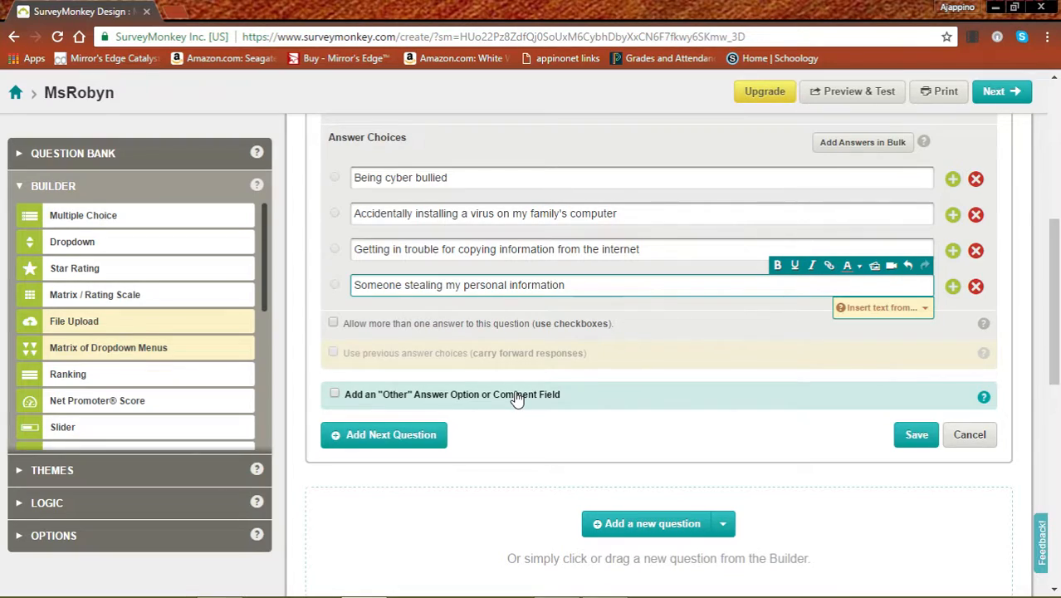
{"action": "left_click", "coordinate": [334, 396]}
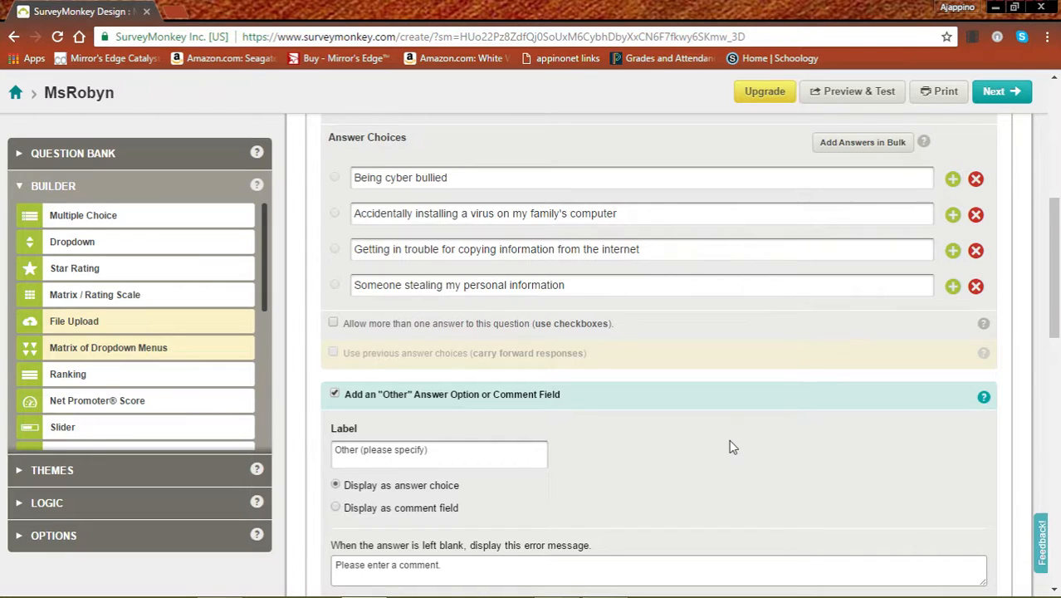
{"action": "scroll", "coordinate": [730, 447], "scroll_direction": "down", "scroll_amount": 4}
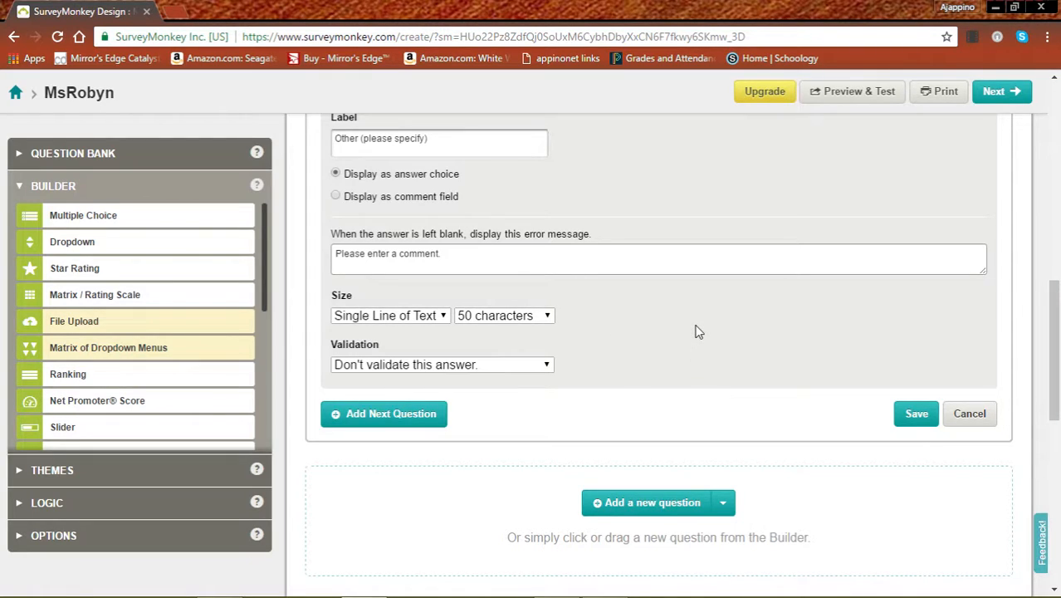
{"action": "scroll", "coordinate": [790, 382], "scroll_direction": "up", "scroll_amount": 4}
{"action": "scroll", "coordinate": [790, 381], "scroll_direction": "down", "scroll_amount": 4}
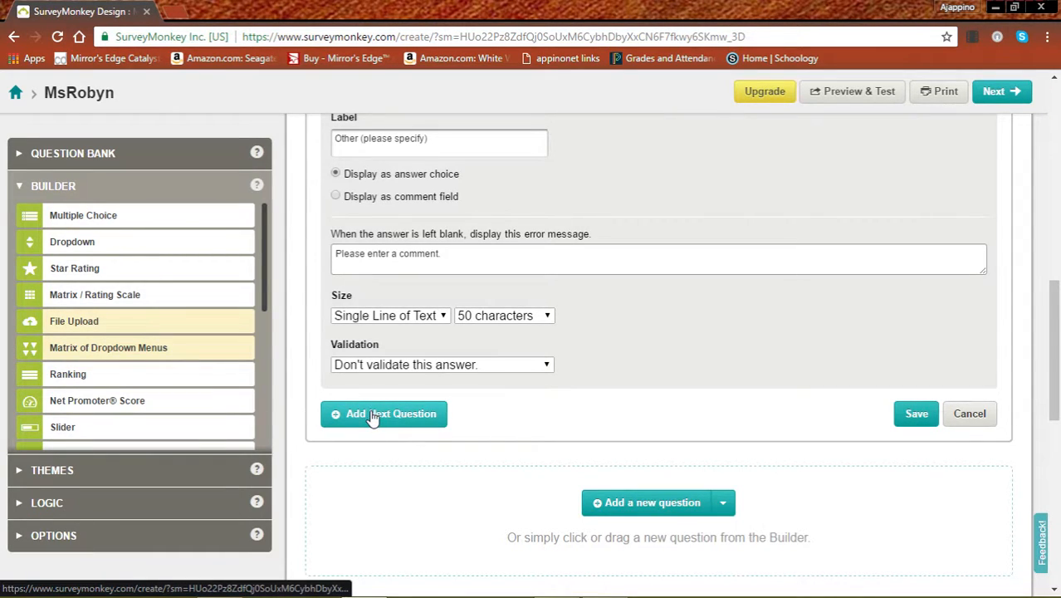
{"action": "left_click", "coordinate": [915, 413]}
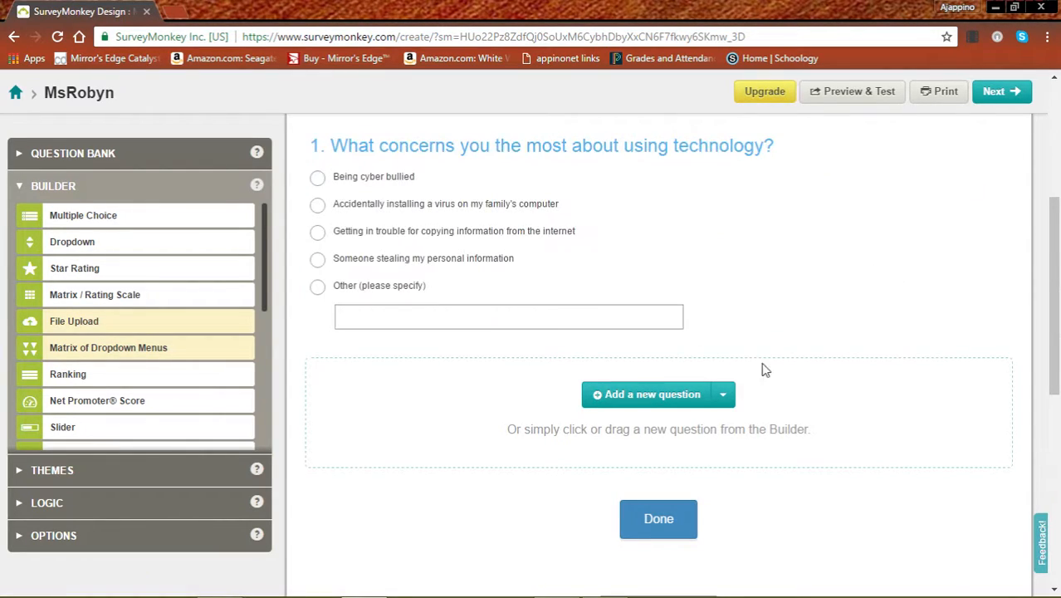
Step: Scroll the survey to review saved Q1 with its five choices and comment box
{"action": "scroll", "coordinate": [604, 213], "scroll_direction": "down", "scroll_amount": 2}
{"action": "scroll", "coordinate": [604, 213], "scroll_direction": "up", "scroll_amount": 2}
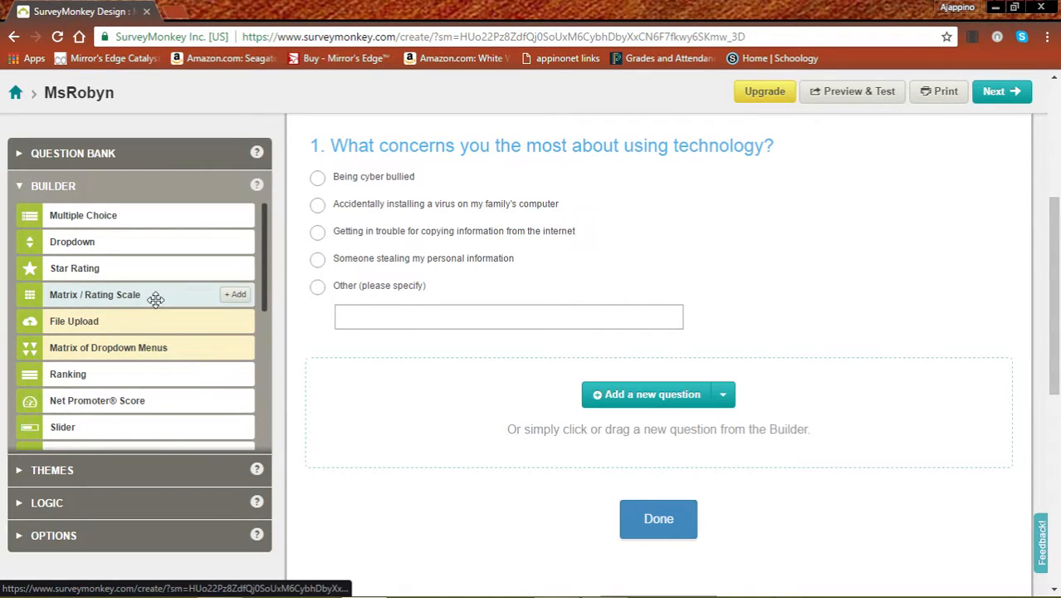
Step: Add a Matrix / Rating Scale Q2 asking 'How much do you know about the following topics?'
{"action": "left_click", "coordinate": [723, 398]}
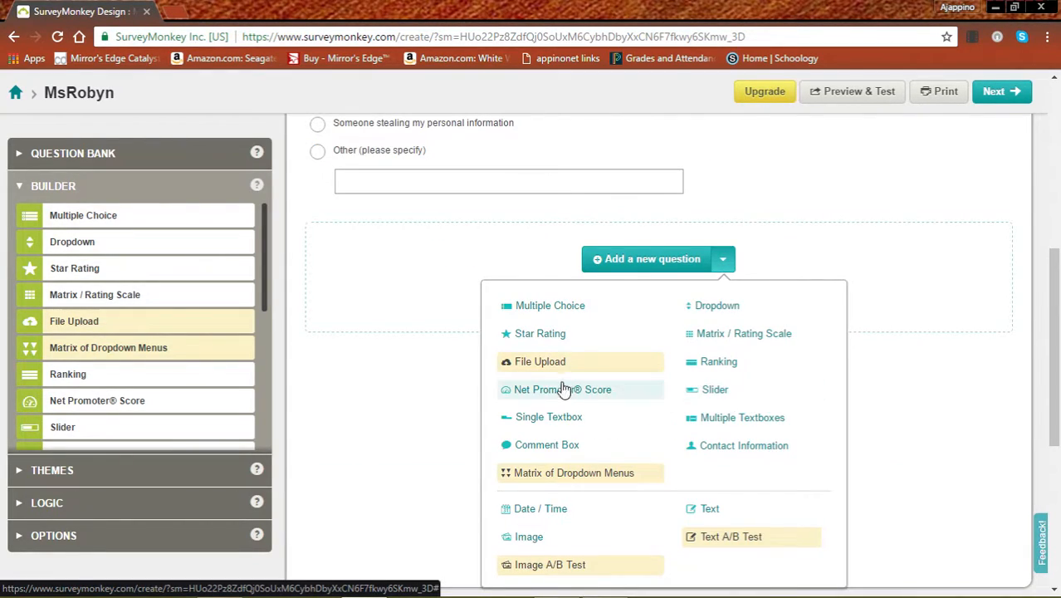
{"action": "left_click", "coordinate": [712, 342]}
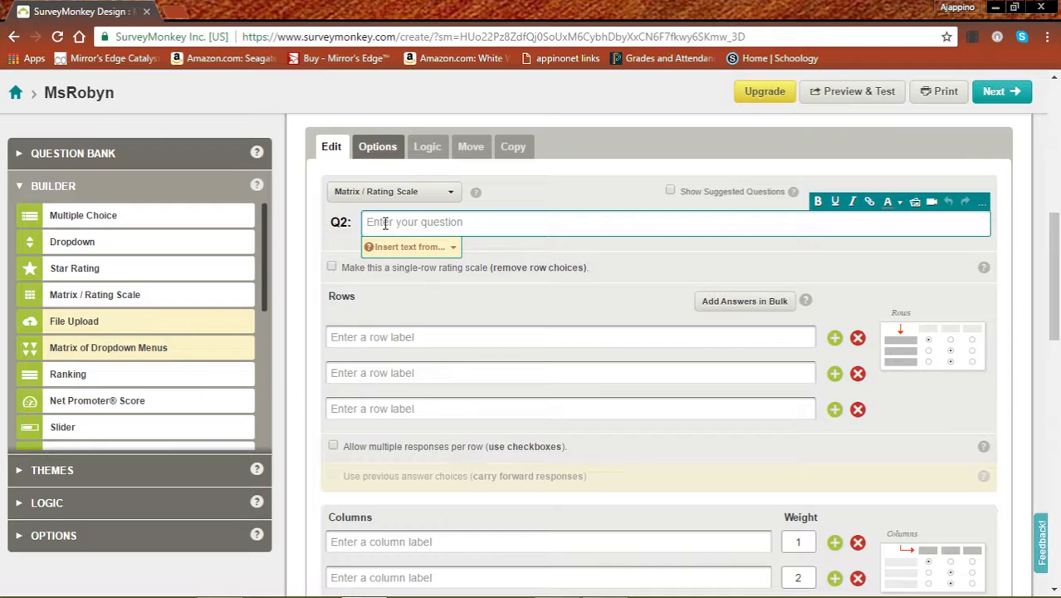
{"action": "type", "text": "How much "}
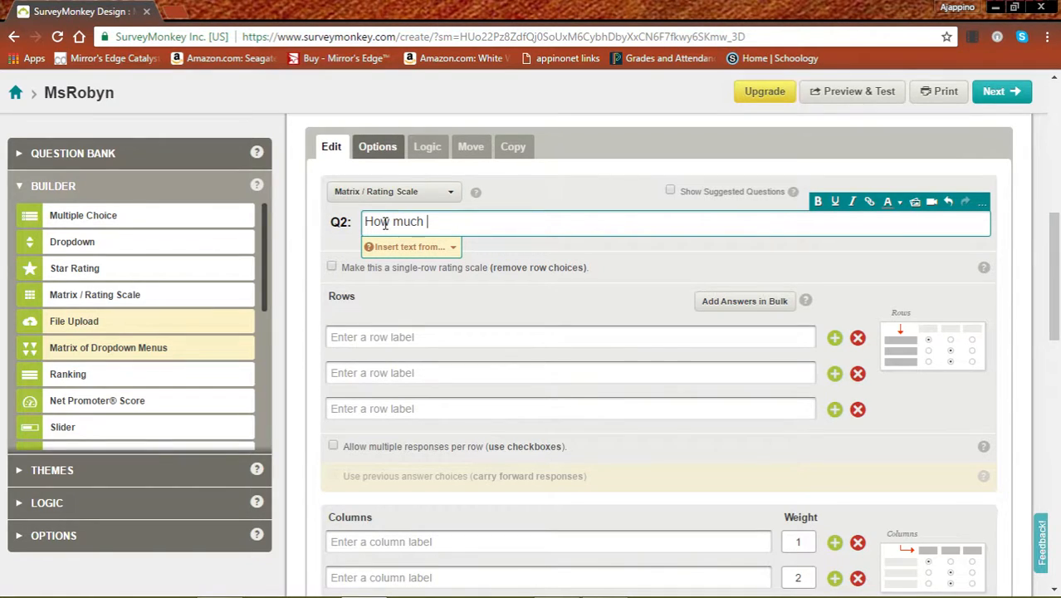
{"action": "type", "text": "do you know abou"}
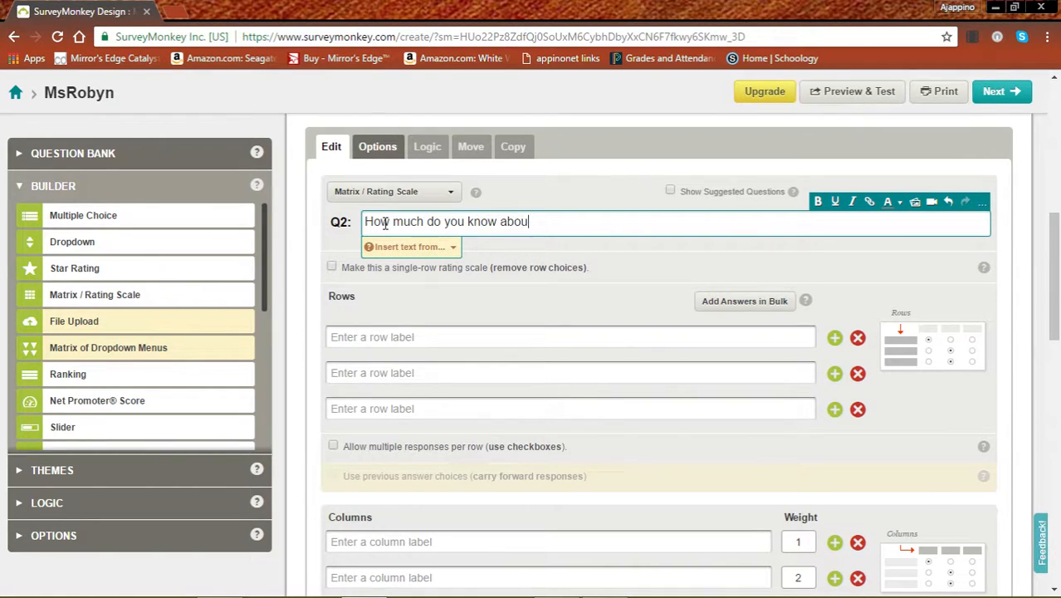
{"action": "type", "text": "t the following to"}
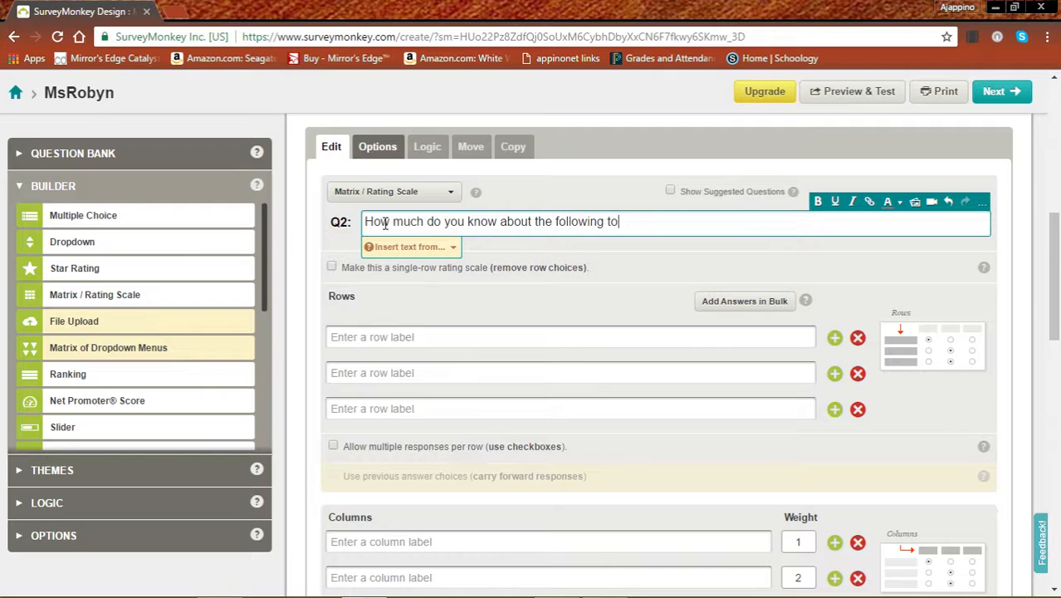
{"action": "type", "text": "pics?"}
Step: Label Q2's rows 'Copyright law', 'internet piracy' and 'hacking', deleting the empty fourth row
{"action": "left_click", "coordinate": [432, 337]}
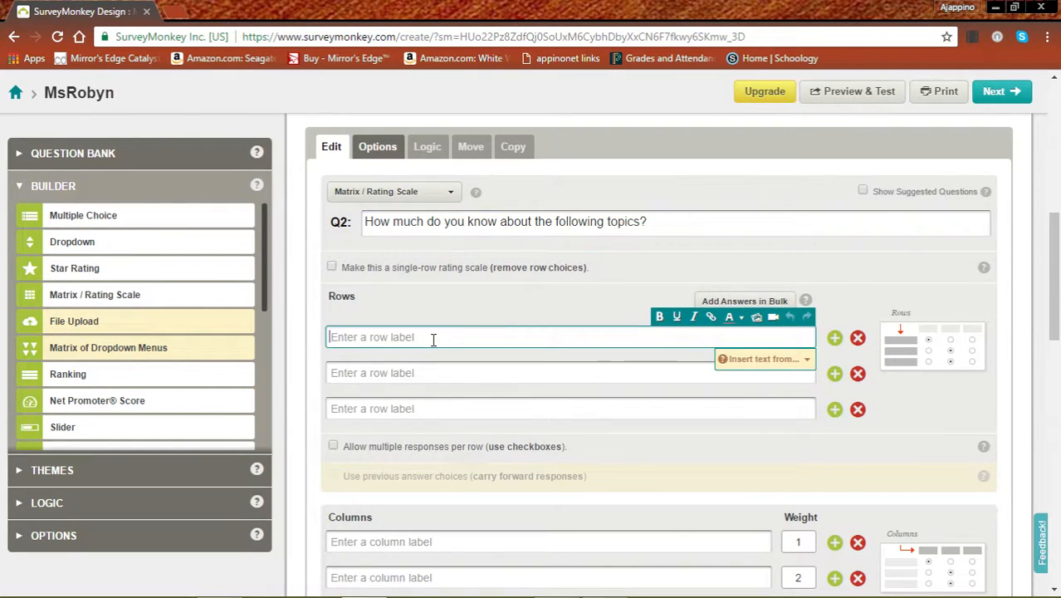
{"action": "type", "text": "Copyright law"}
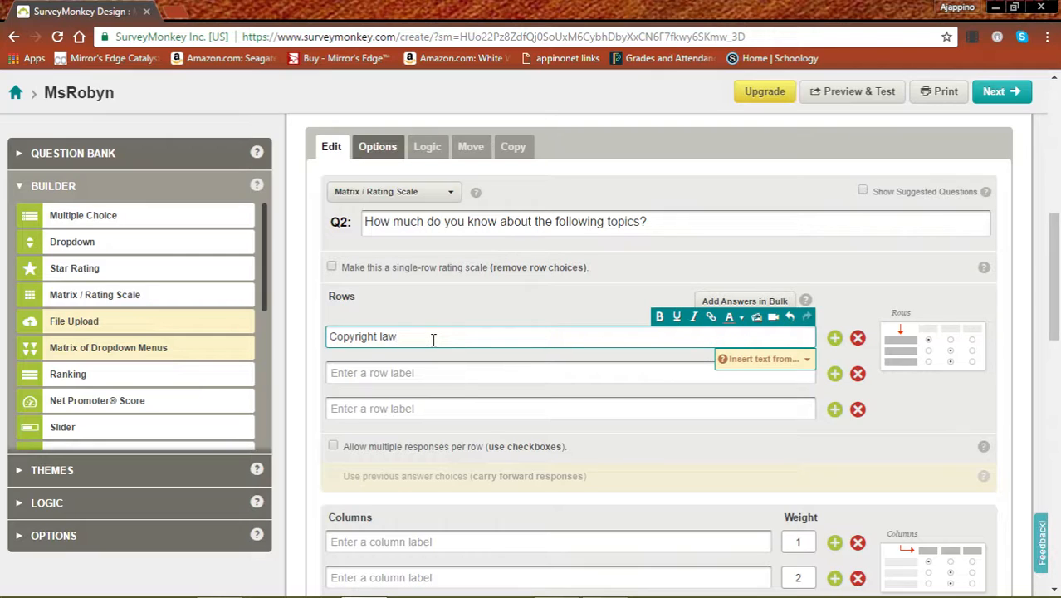
{"action": "left_click", "coordinate": [461, 371]}
{"action": "type", "text": "p"}
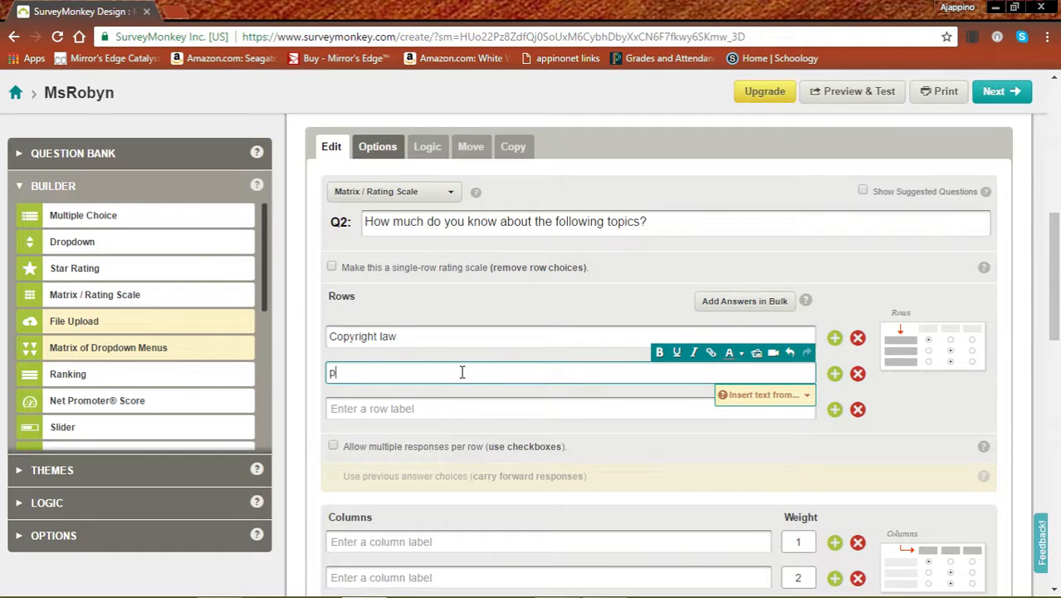
{"action": "key", "text": "BackSpace"}
{"action": "type", "text": "internet piracy"}
{"action": "left_click", "coordinate": [437, 409]}
{"action": "type", "text": "hacking"}
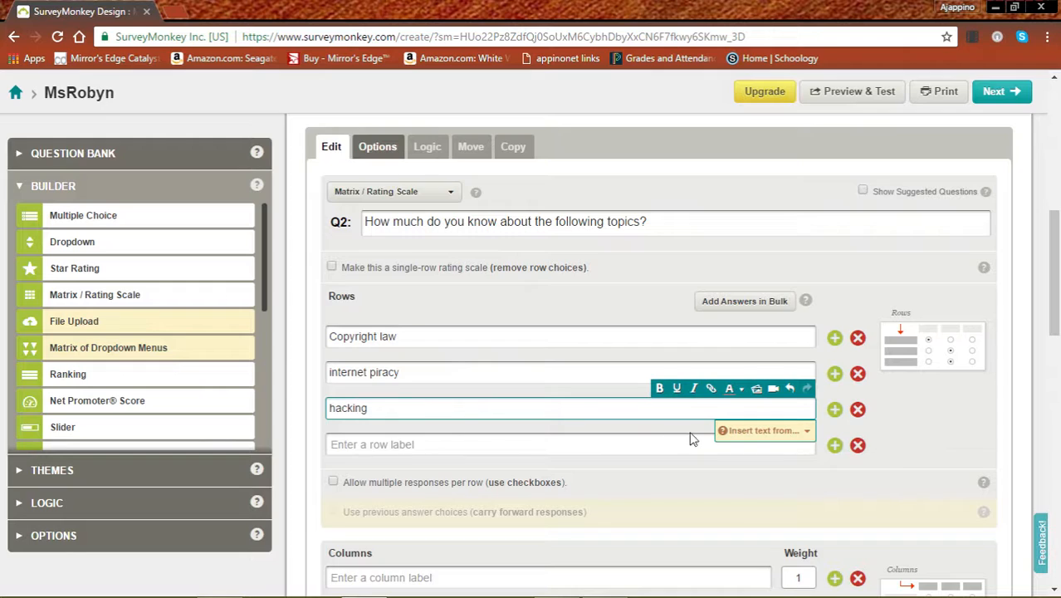
{"action": "left_click", "coordinate": [857, 445]}
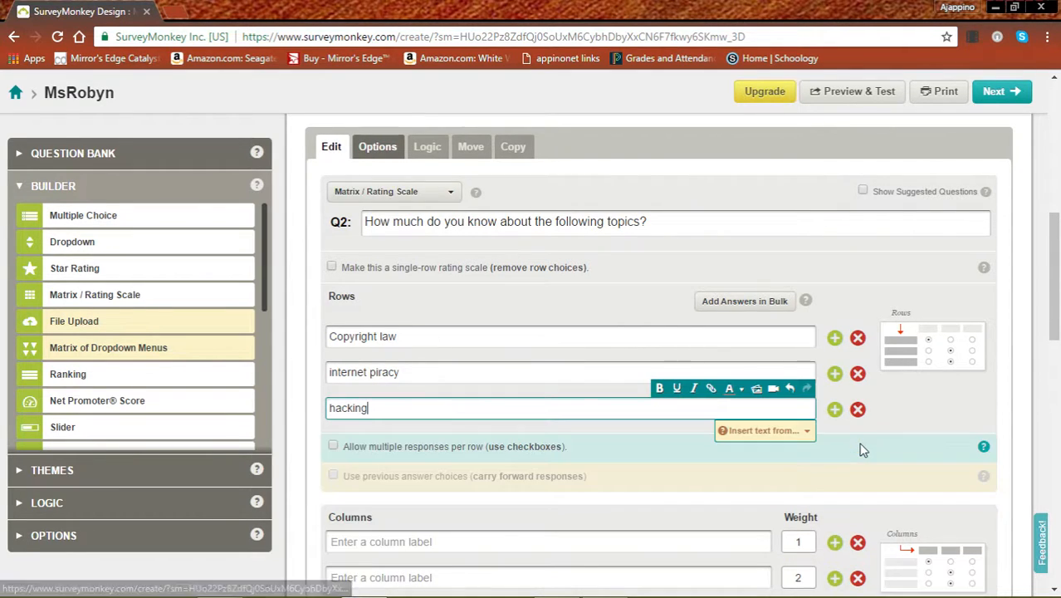
{"action": "scroll", "coordinate": [620, 421], "scroll_direction": "down", "scroll_amount": 4}
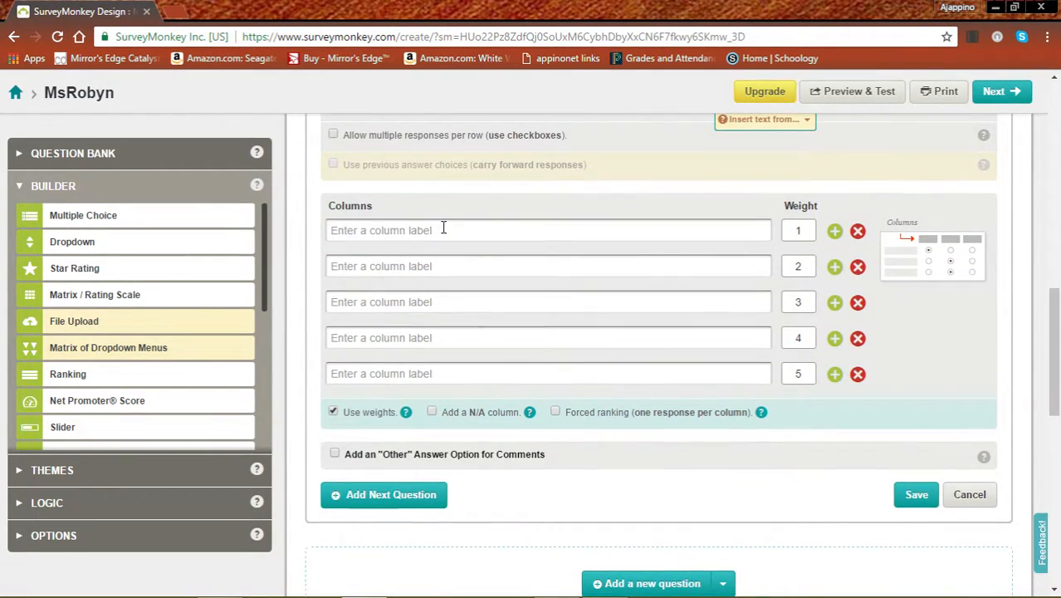
Step: Enter the Q2 column labels I'm an expert, I know some and I know a little
{"action": "left_click", "coordinate": [441, 232]}
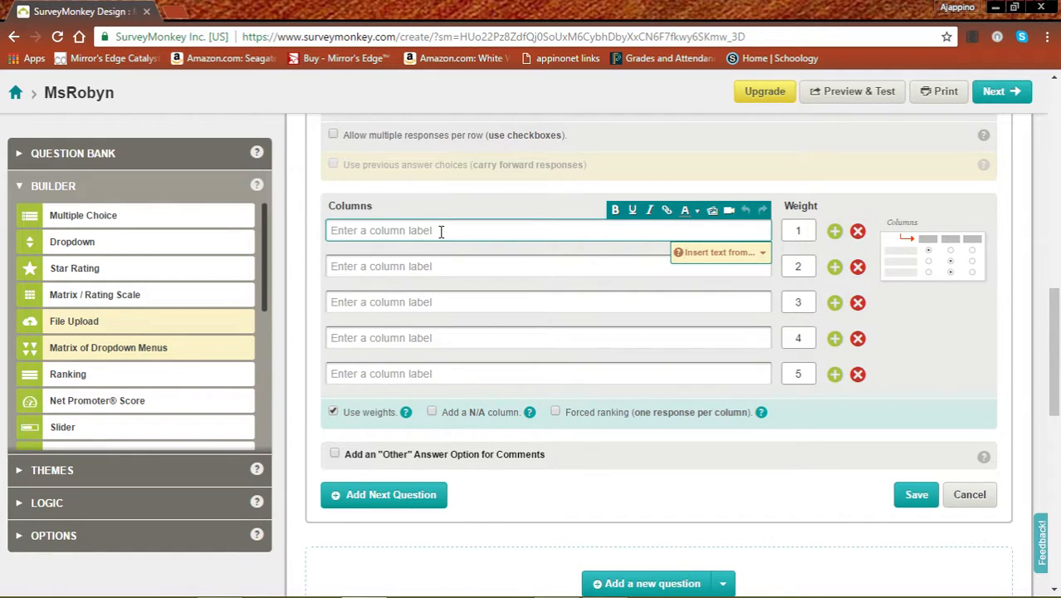
{"action": "scroll", "coordinate": [441, 232], "scroll_direction": "up", "scroll_amount": 5}
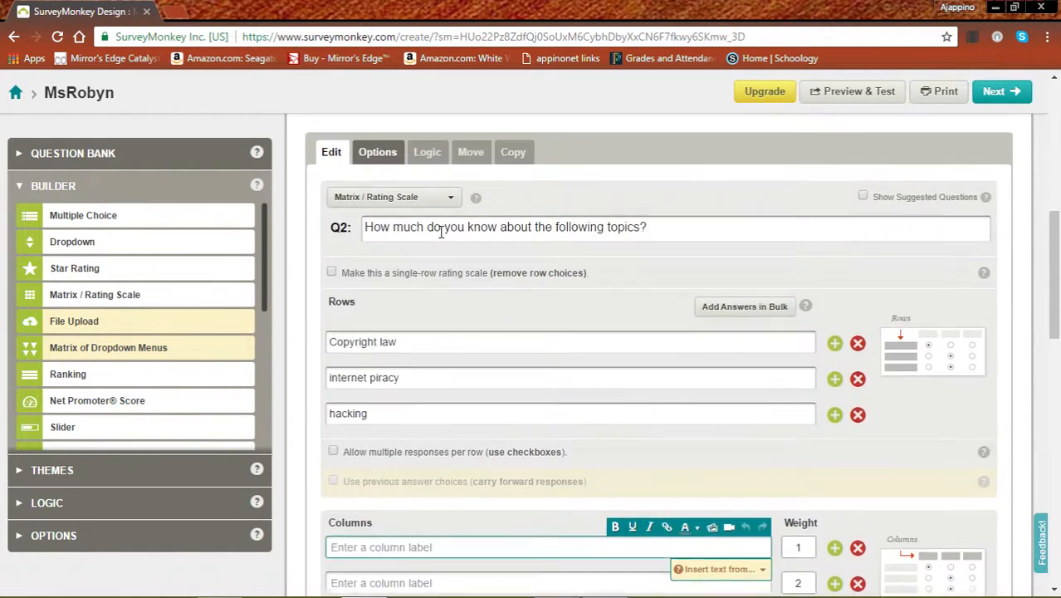
{"action": "scroll", "coordinate": [438, 238], "scroll_direction": "down", "scroll_amount": 5}
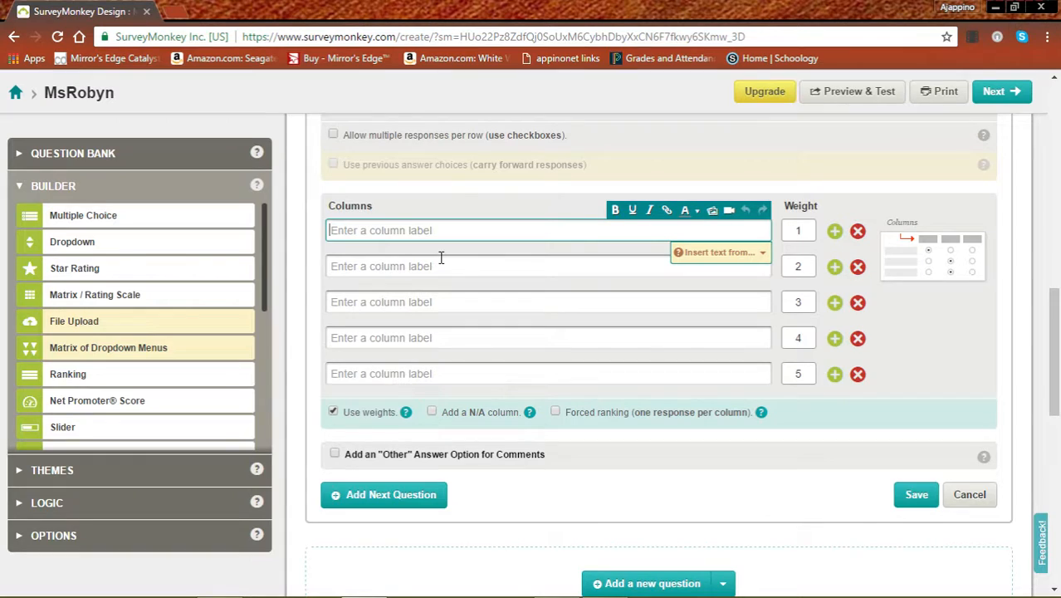
{"action": "left_click", "coordinate": [441, 264]}
{"action": "type", "text": "I'm an expert"}
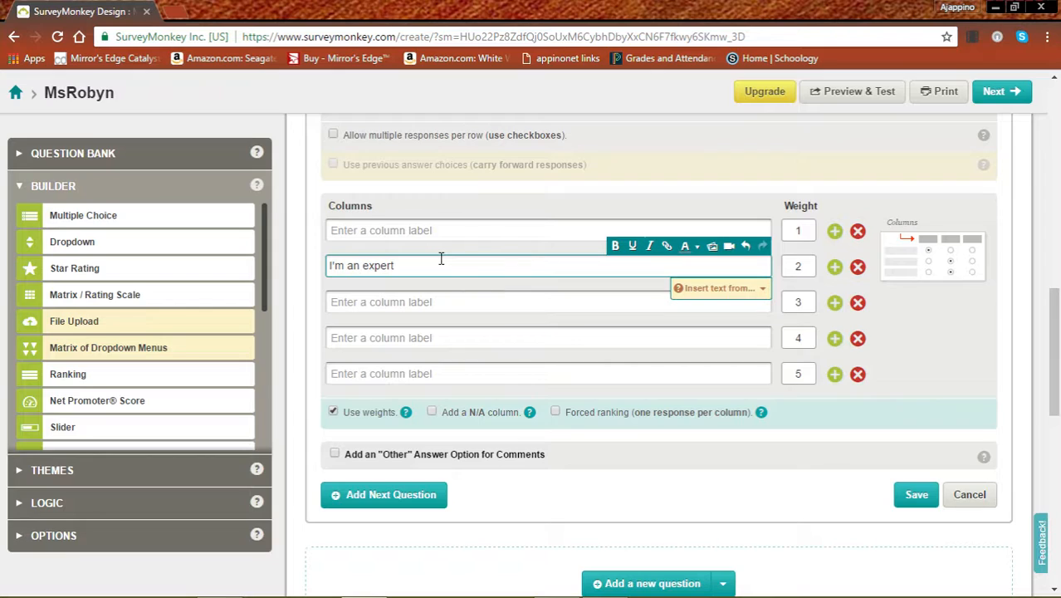
{"action": "left_click", "coordinate": [446, 302]}
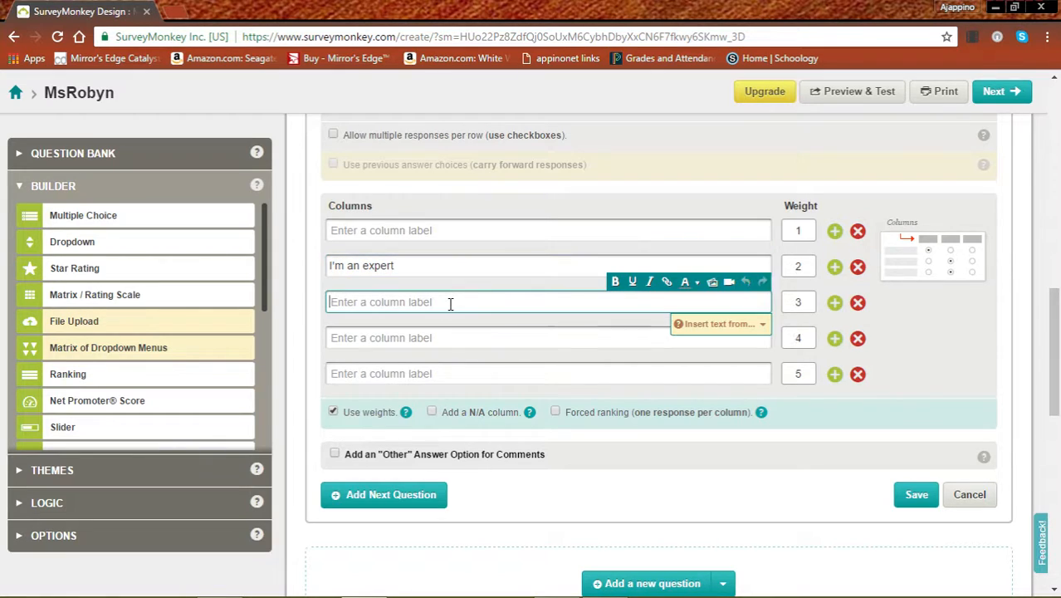
{"action": "type", "text": "I know some"}
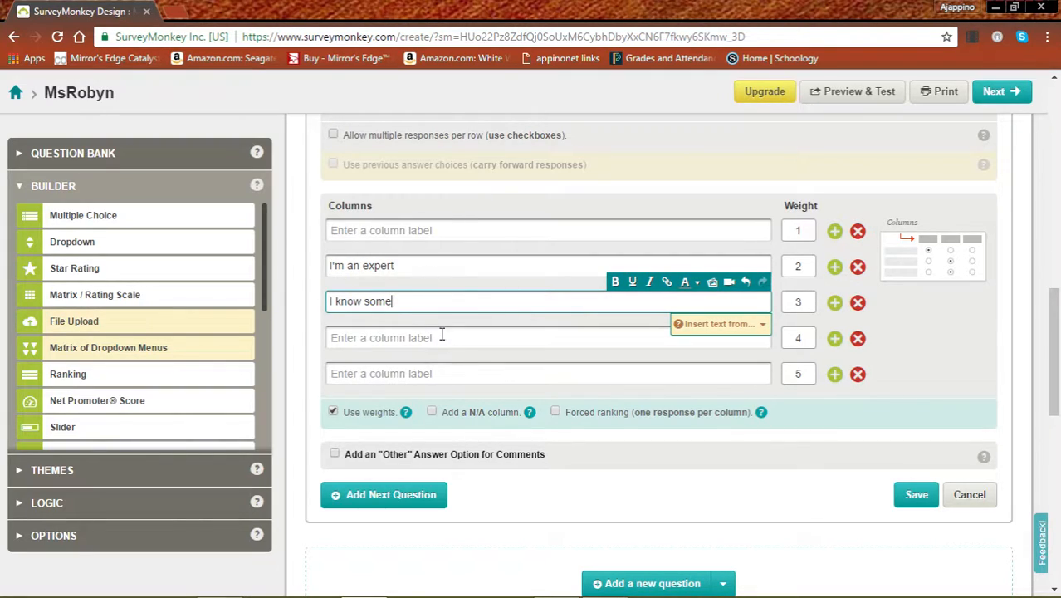
{"action": "left_click", "coordinate": [441, 338]}
{"action": "type", "text": "I"}
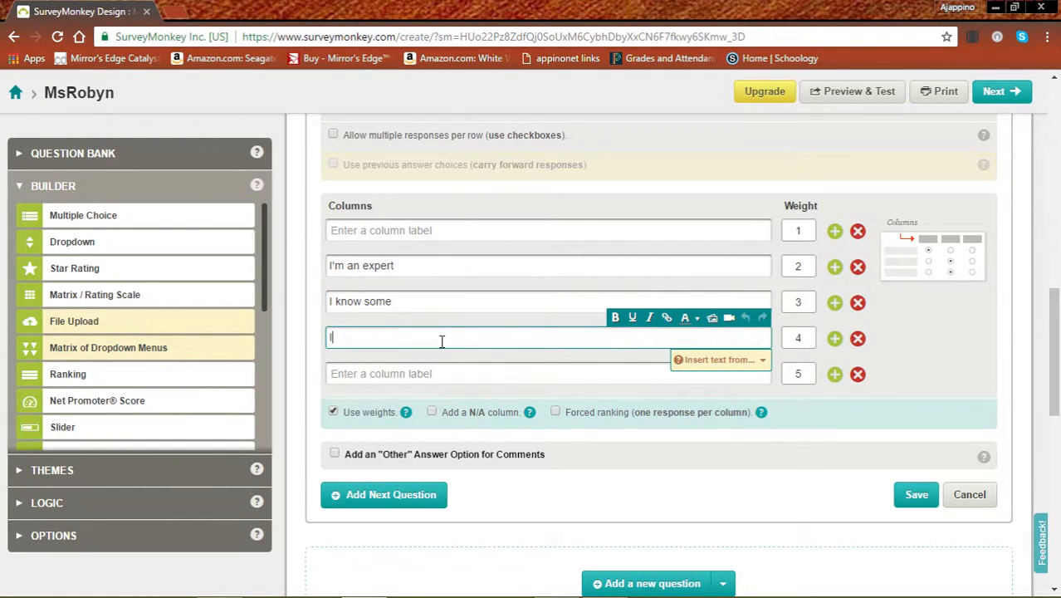
{"action": "type", "text": " know a litlle"}
Step: Fix the 'I know a little' spelling, add 'I know nothing', and delete the empty first column
{"action": "left_click", "coordinate": [399, 367]}
{"action": "left_click", "coordinate": [398, 338]}
{"action": "left_click", "coordinate": [368, 372]}
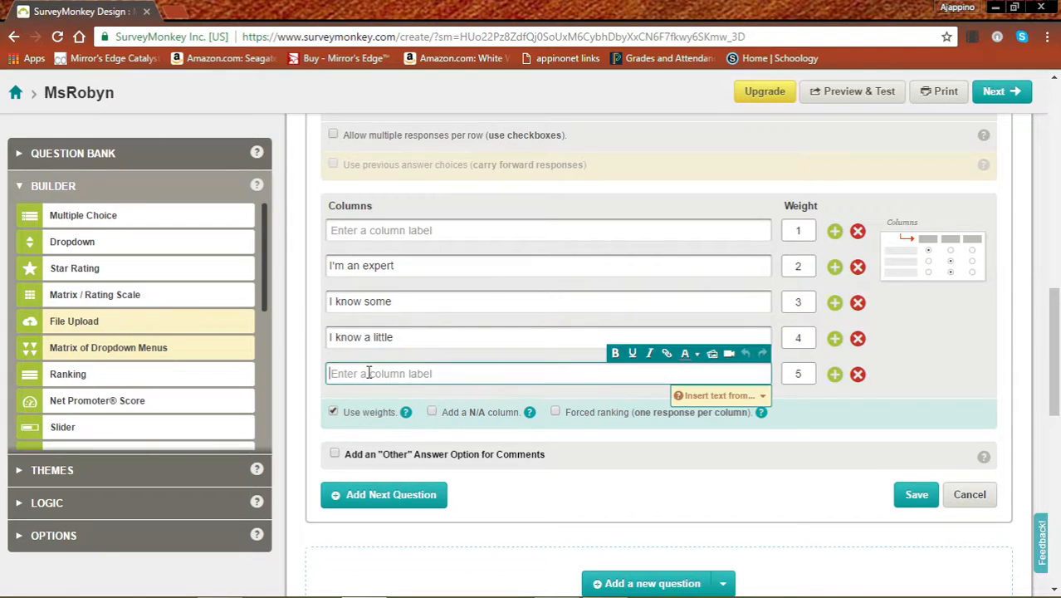
{"action": "type", "text": "I know nothing"}
{"action": "left_click", "coordinate": [857, 231]}
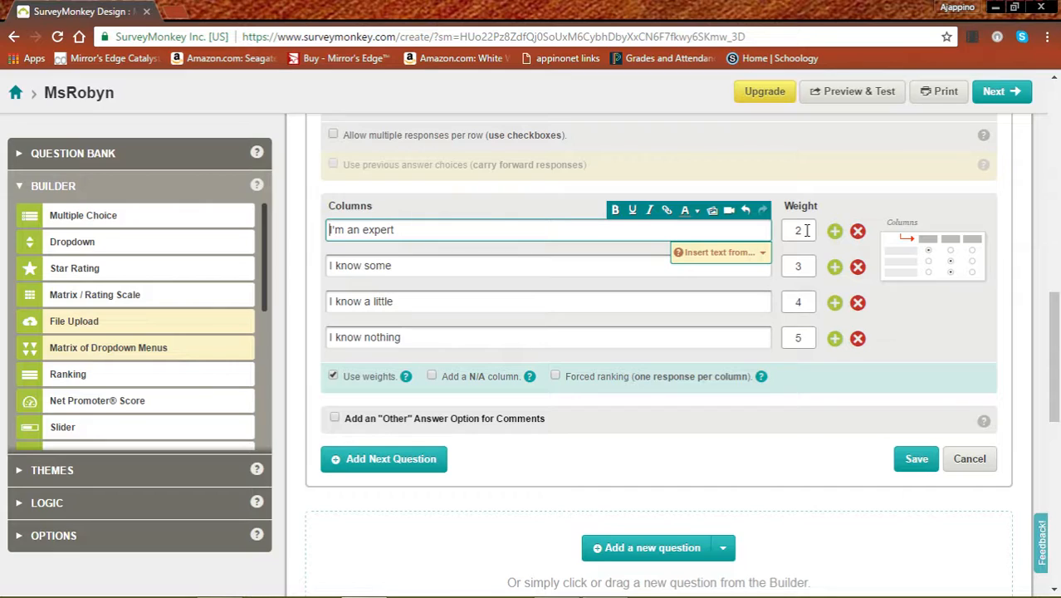
{"action": "left_click_drag", "start_coordinate": [803, 230], "coordinate": [790, 230]}
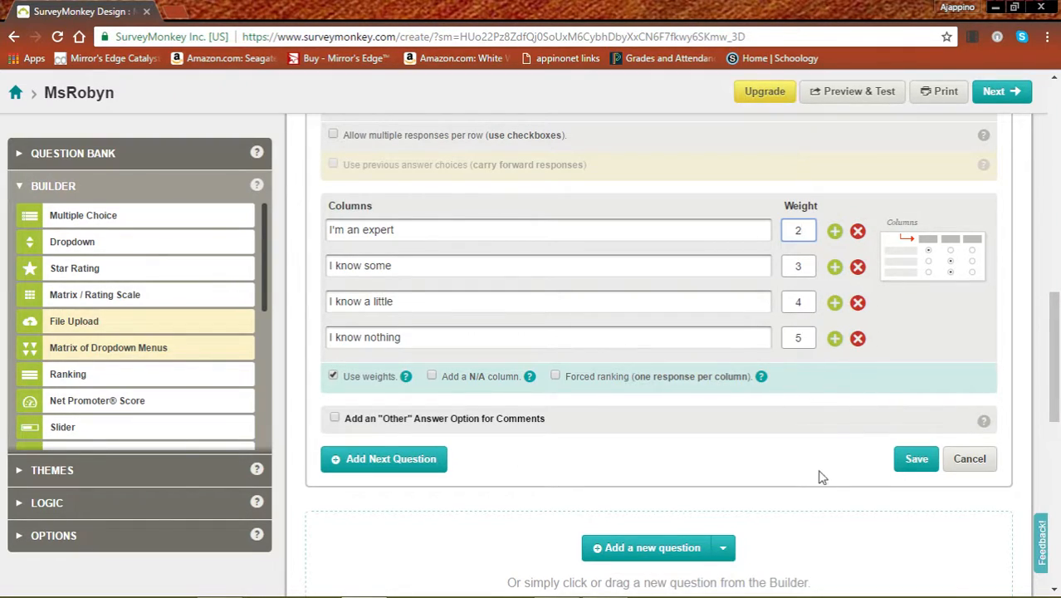
Step: Save the Copyright law, internet piracy and hacking matrix question and go to Collect Responses
{"action": "left_click", "coordinate": [913, 463]}
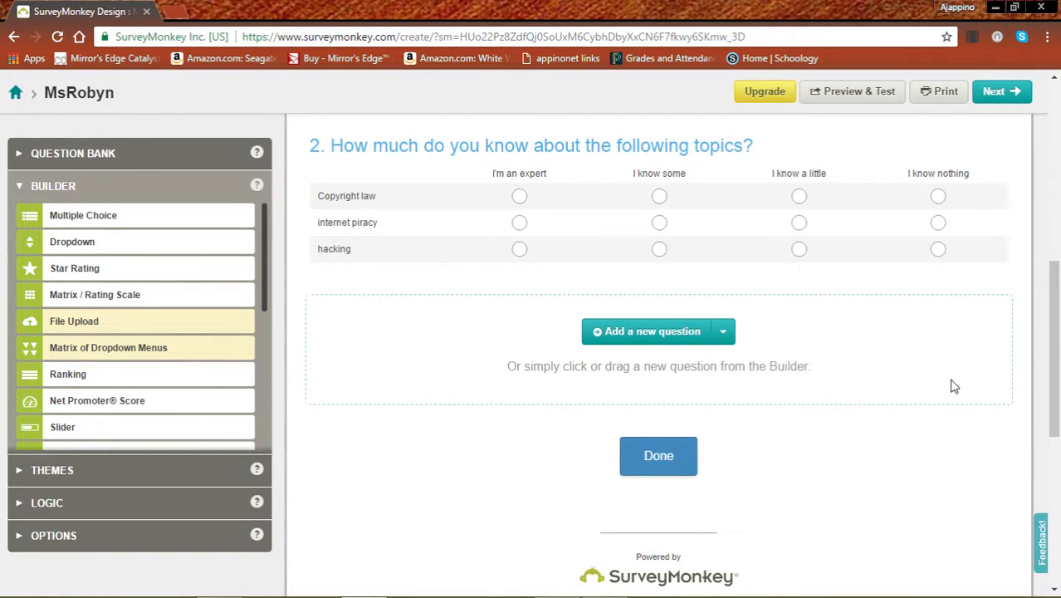
{"action": "left_click", "coordinate": [999, 94]}
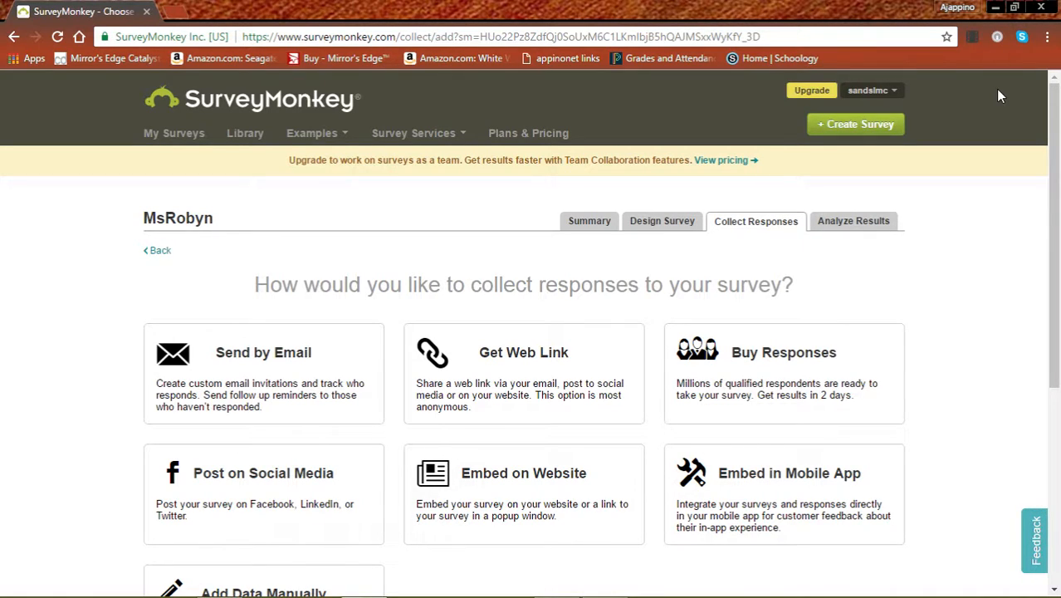
{"action": "left_click", "coordinate": [517, 376]}
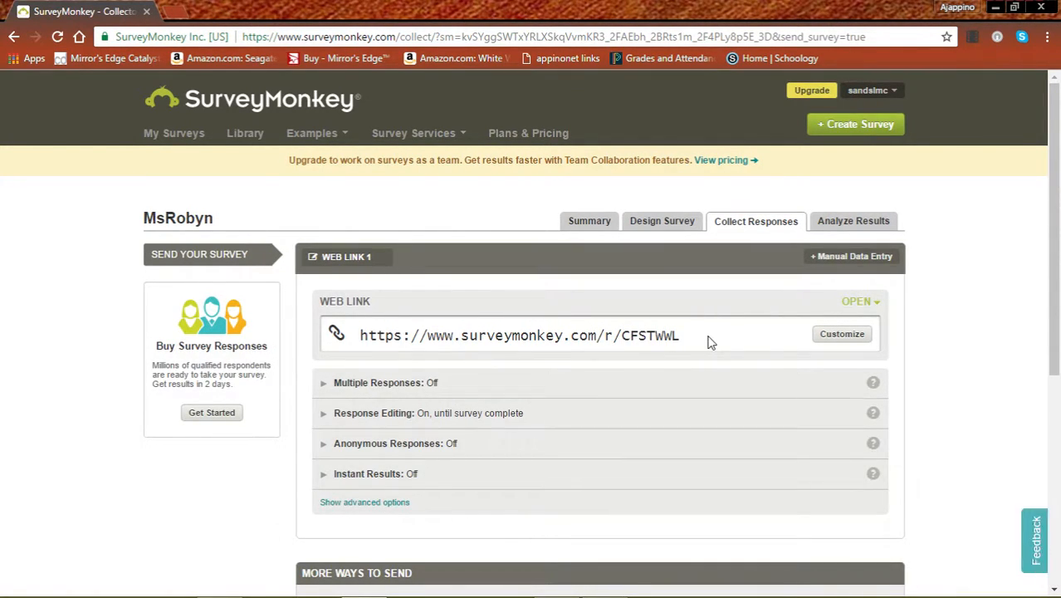
Step: Create a new blank Google Docs document from Google Drive in a new tab
{"action": "left_click", "coordinate": [173, 12]}
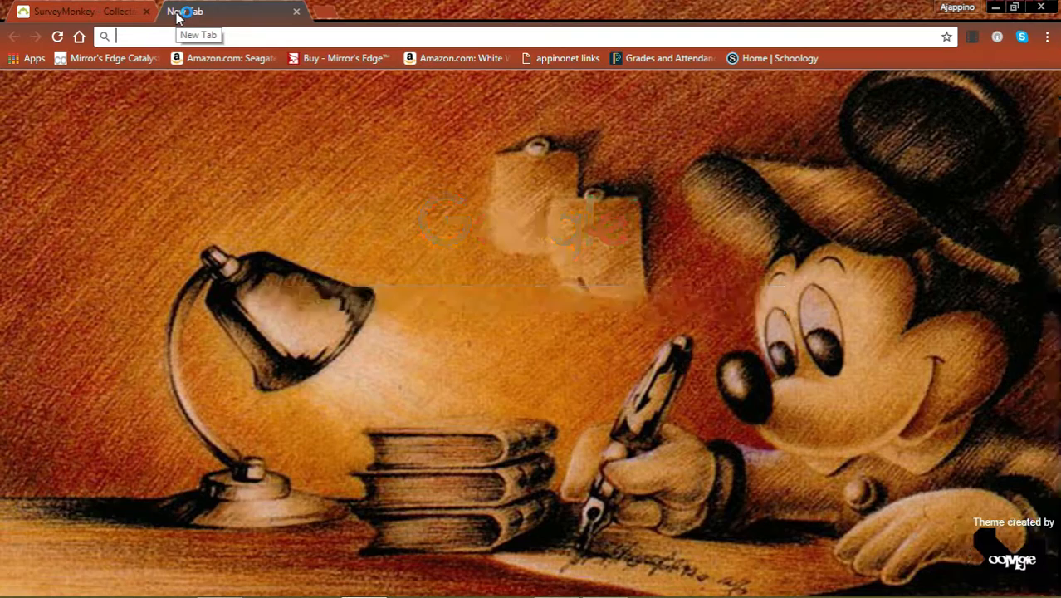
{"action": "left_click", "coordinate": [956, 94]}
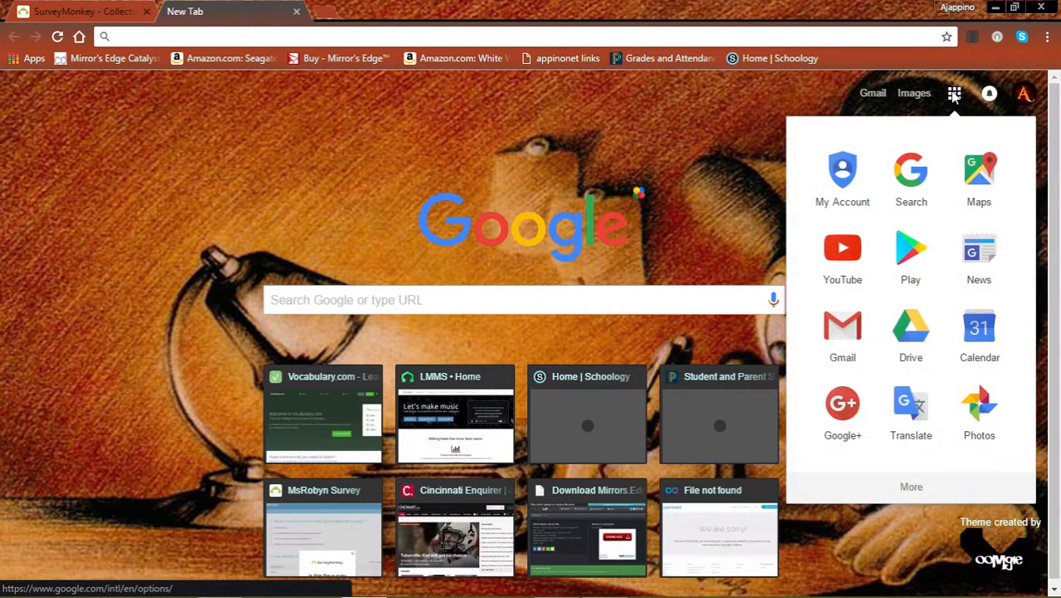
{"action": "left_click", "coordinate": [910, 334]}
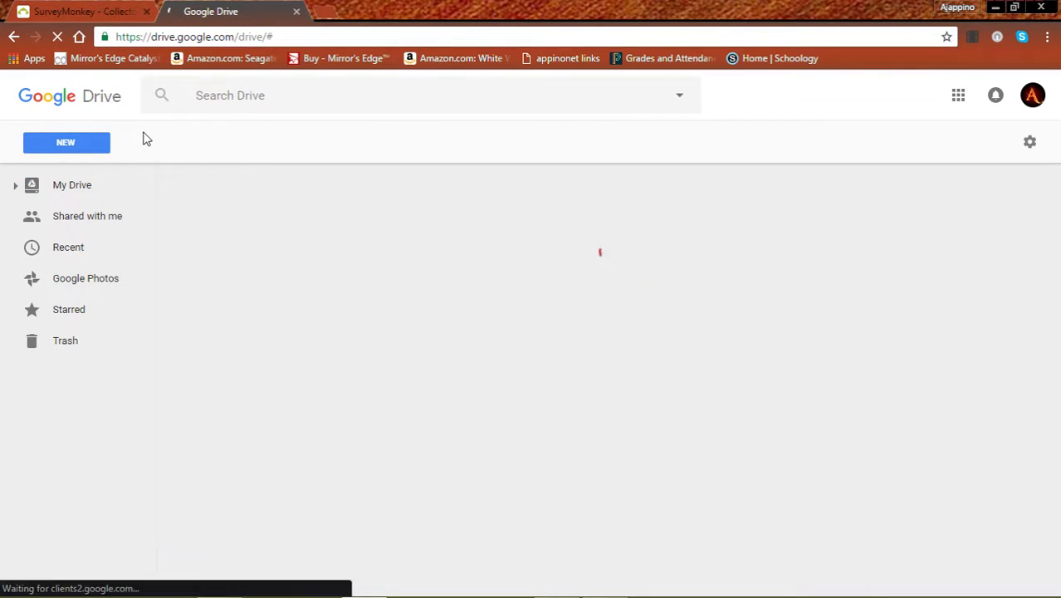
{"action": "left_click", "coordinate": [77, 141]}
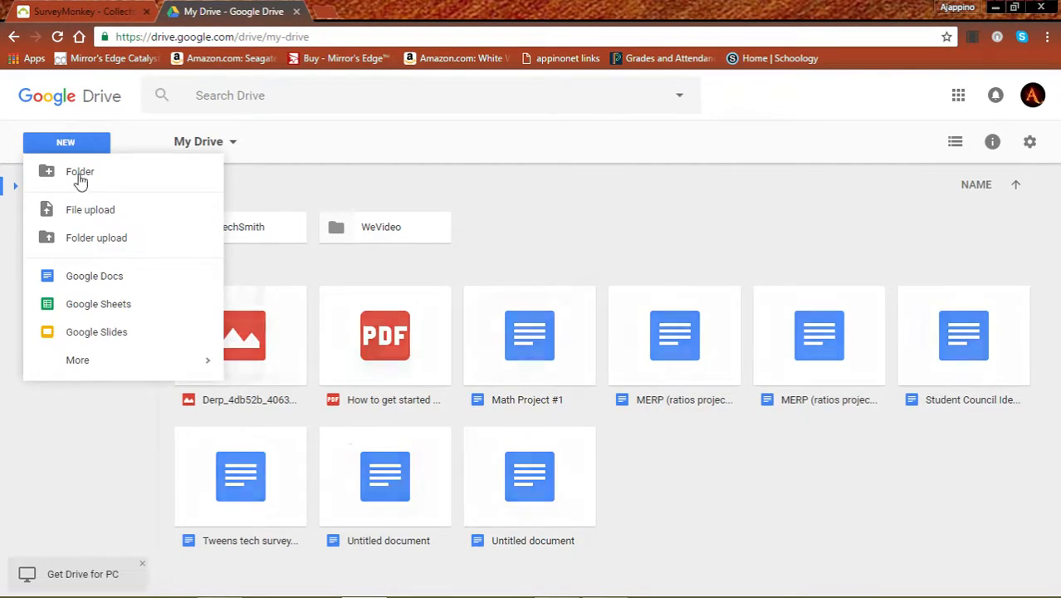
{"action": "left_click", "coordinate": [91, 275]}
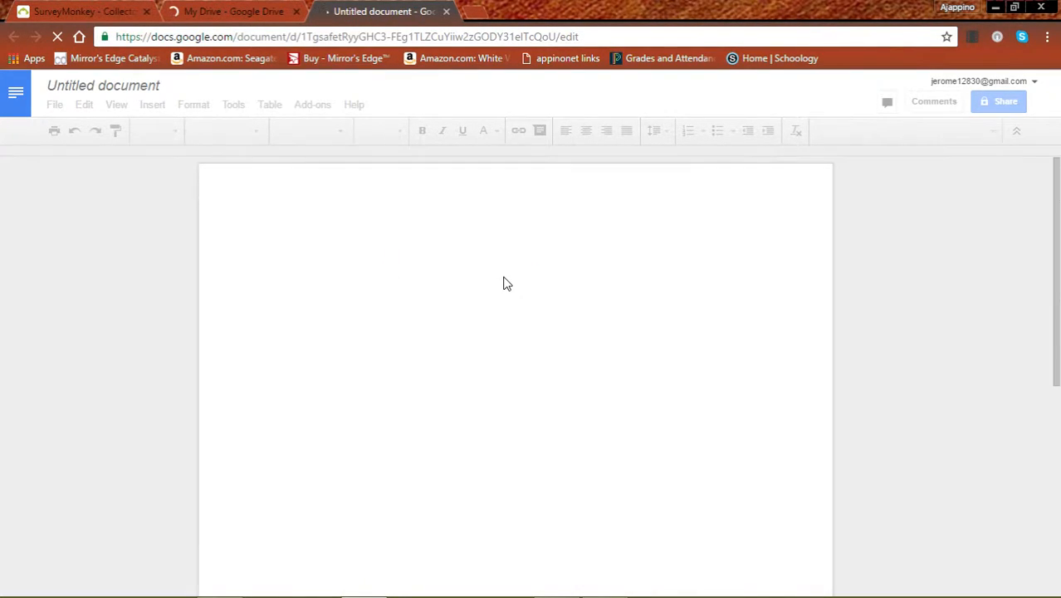
Step: Copy the SurveyMonkey web link and bring the blank document to the front
{"action": "left_click", "coordinate": [68, 10]}
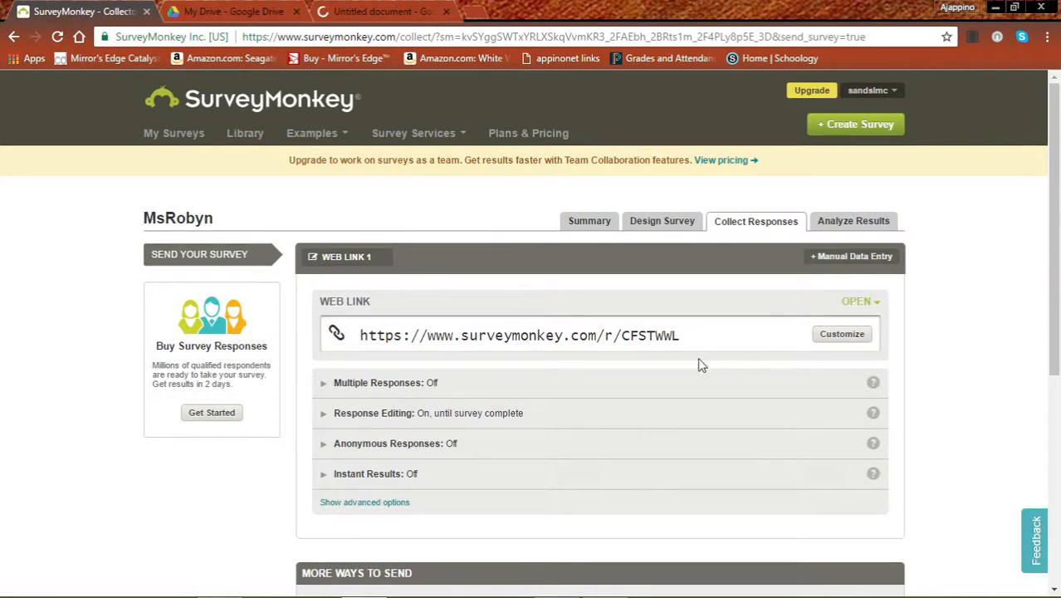
{"action": "left_click_drag", "start_coordinate": [685, 335], "coordinate": [305, 337]}
{"action": "key", "text": "ctrl+c"}
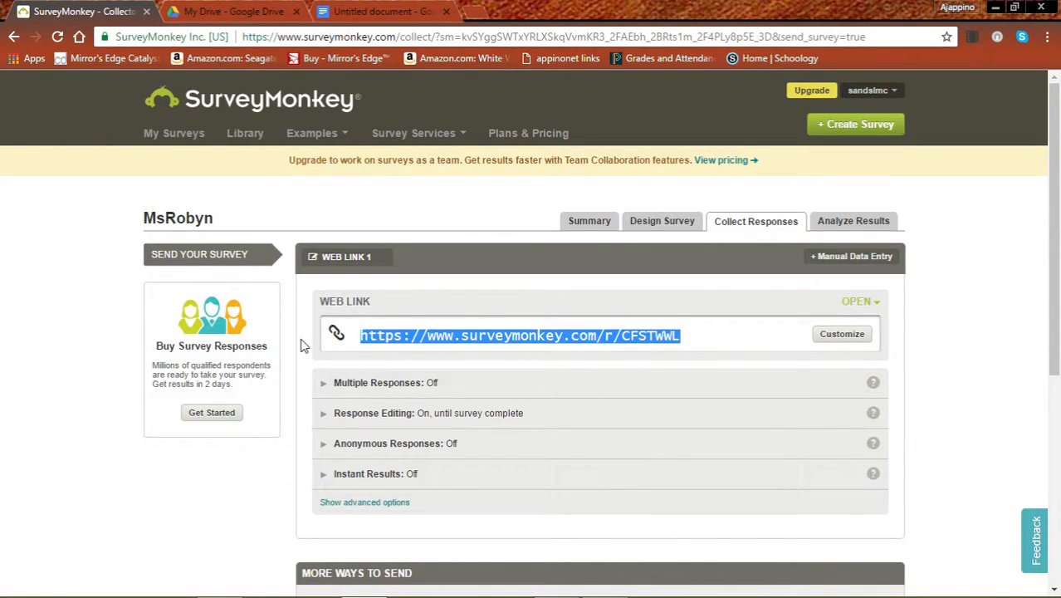
{"action": "left_click", "coordinate": [363, 12]}
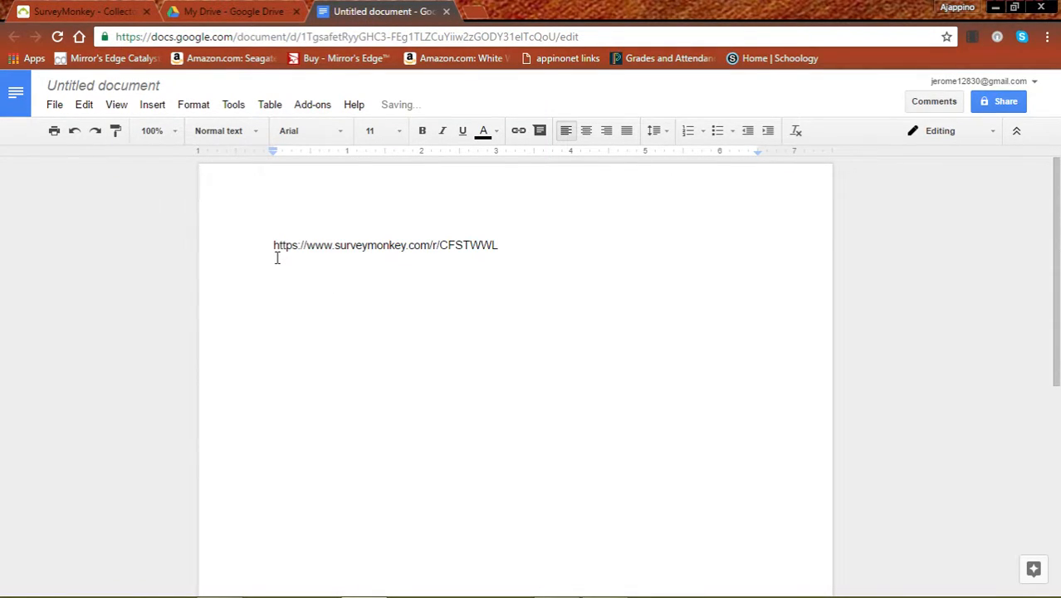
Step: Turn the pasted link into a hyperlink and add the title 'Tweens and tech survey monkey' above it
{"action": "key", "text": "Return"}
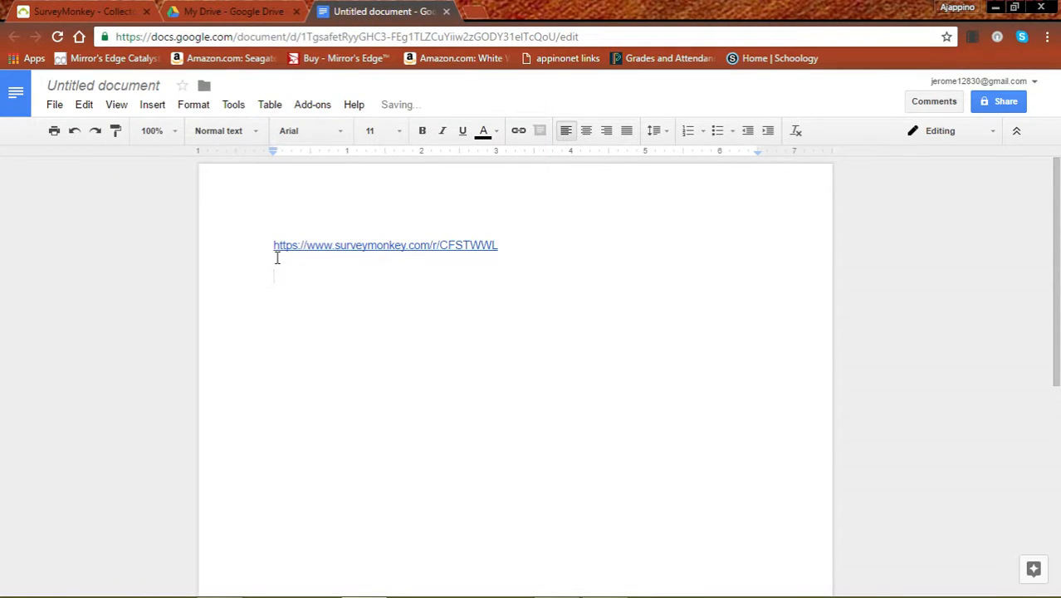
{"action": "left_click", "coordinate": [276, 245]}
{"action": "key", "text": "Return"}
{"action": "left_click", "coordinate": [282, 241]}
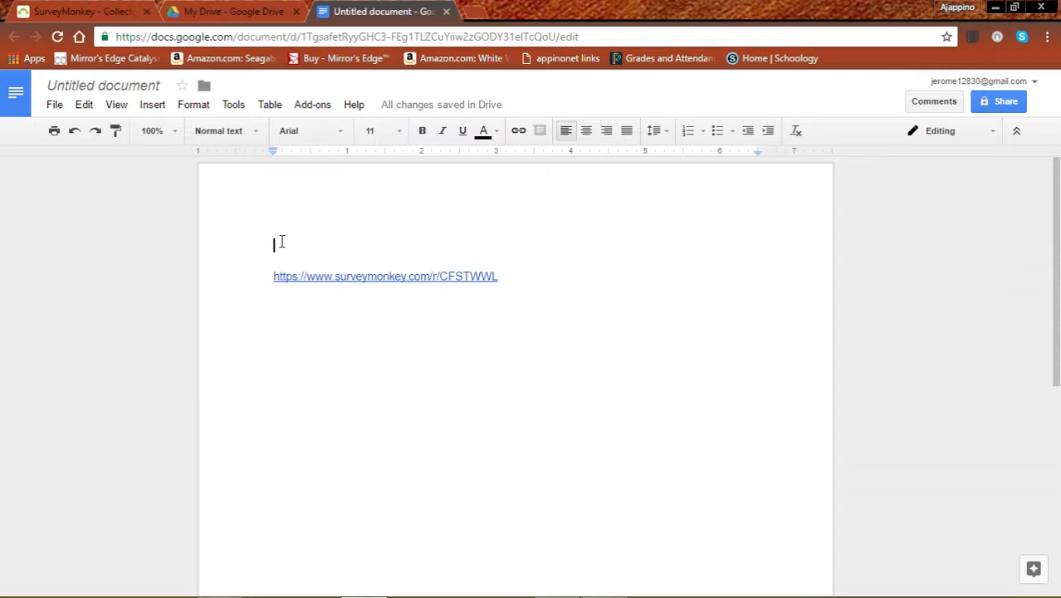
{"action": "type", "text": "Tweens and tech survey monkey"}
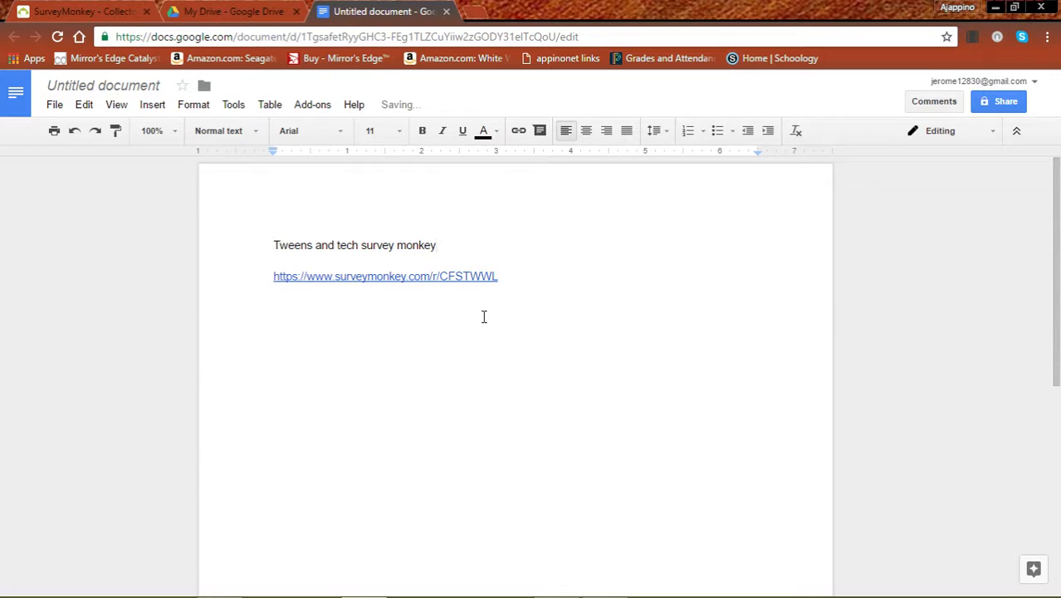
Step: Name the document 'Tweens and tech survey monkey' and return to SurveyMonkey
{"action": "left_click", "coordinate": [126, 85]}
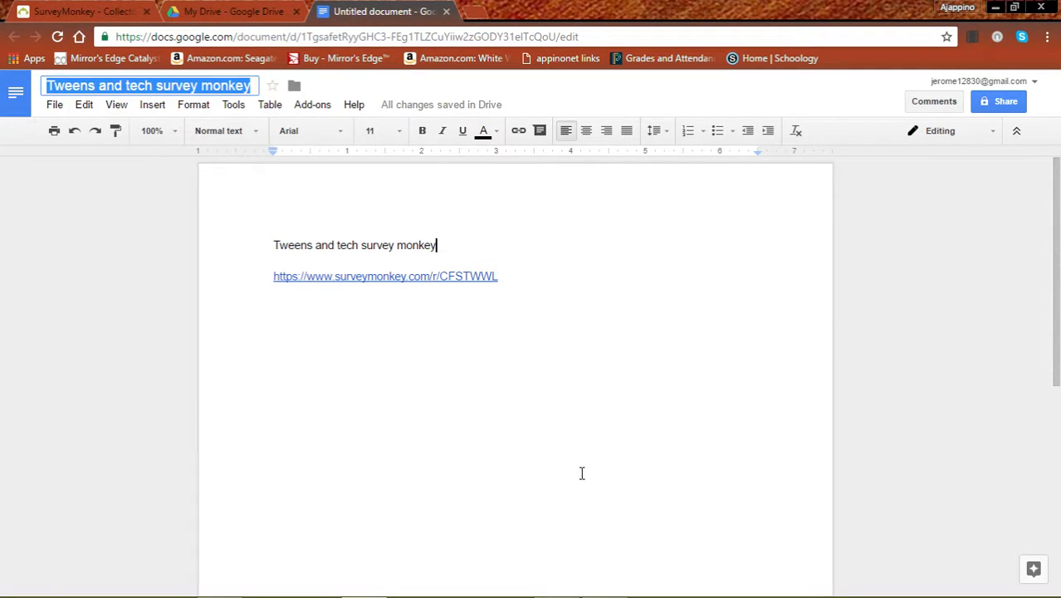
{"action": "left_click", "coordinate": [410, 380]}
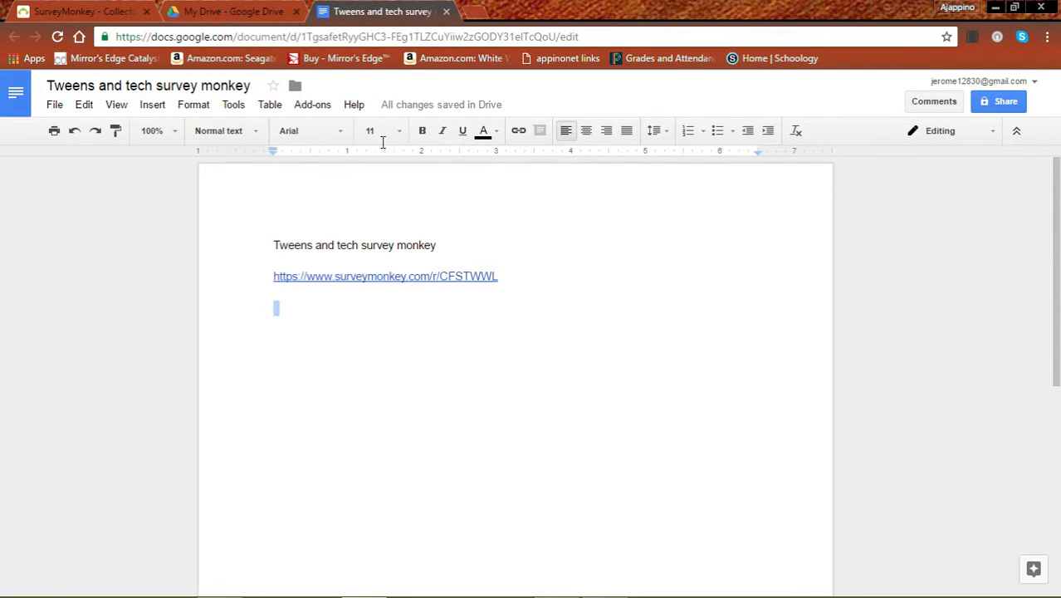
{"action": "left_click", "coordinate": [101, 13]}
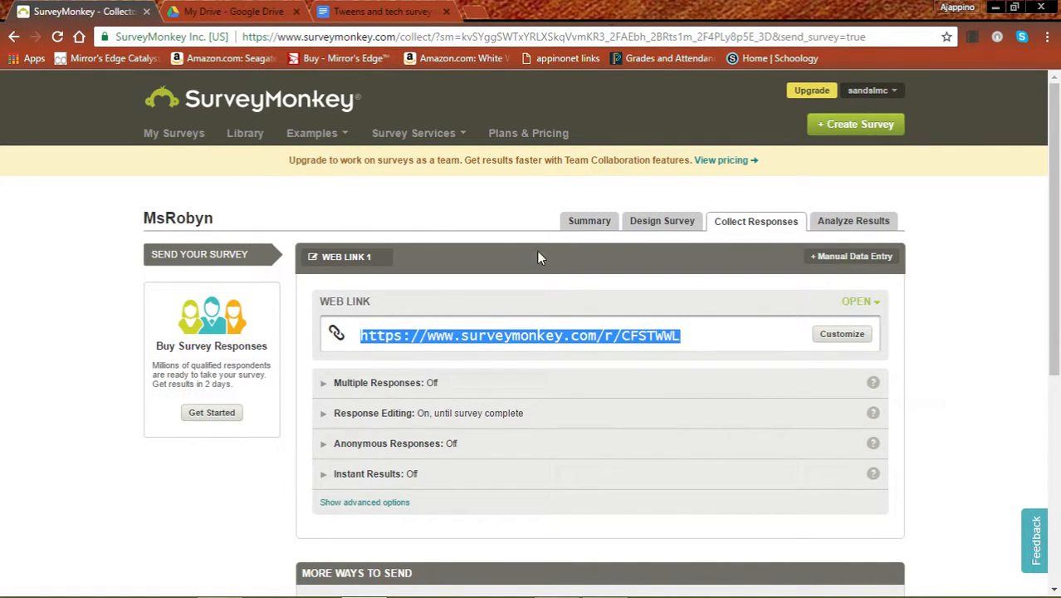
Step: Open the copied web link in a new tab to test the live MsRobyn survey
{"action": "left_click", "coordinate": [474, 12]}
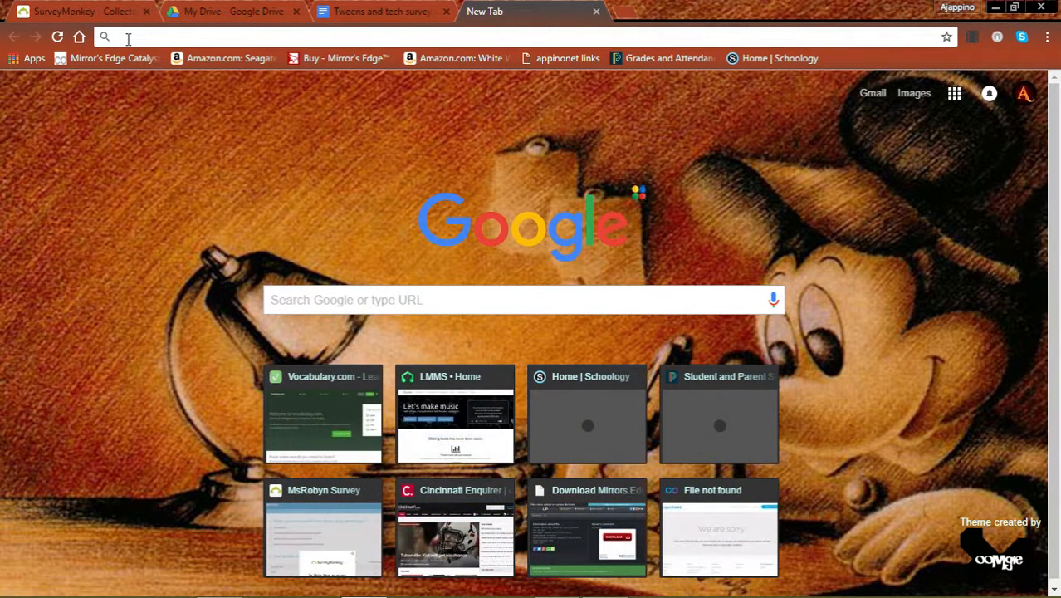
{"action": "key", "text": "ctrl+v"}
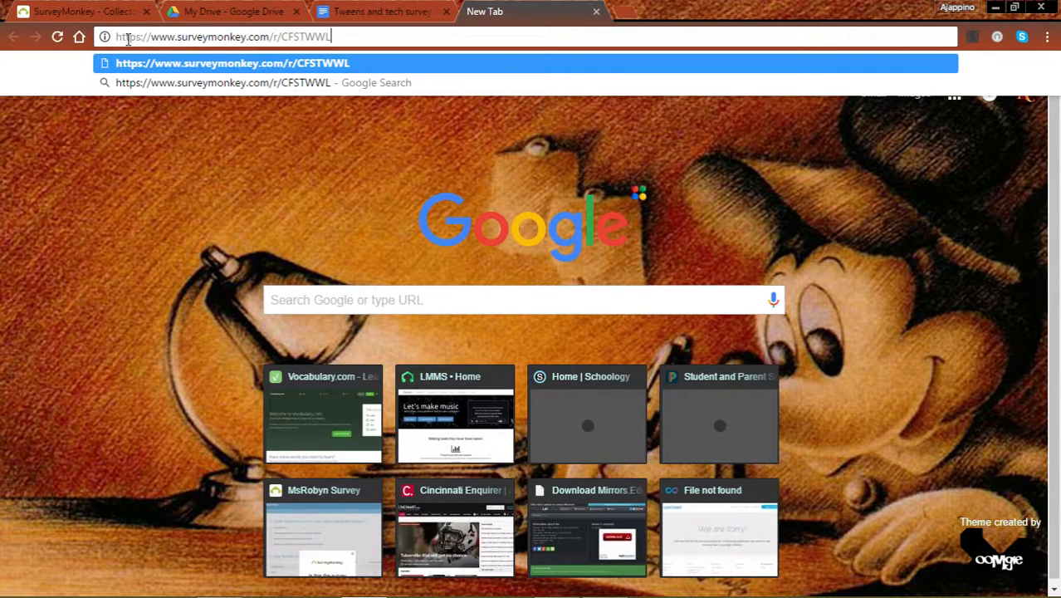
{"action": "key", "text": "Return"}
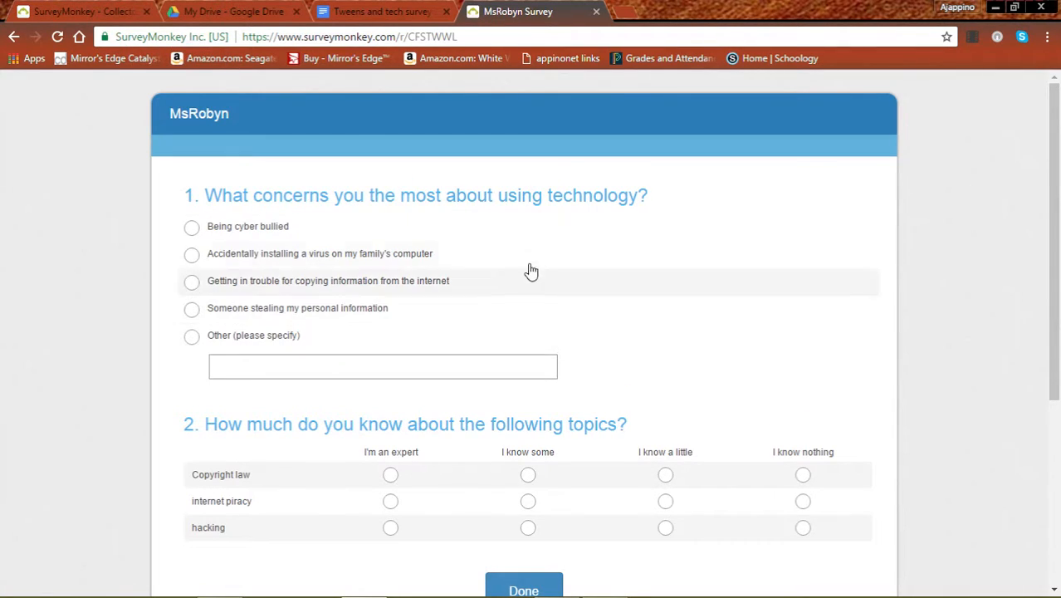
{"action": "scroll", "coordinate": [577, 244], "scroll_direction": "down", "scroll_amount": 4}
{"action": "scroll", "coordinate": [577, 245], "scroll_direction": "up", "scroll_amount": 4}
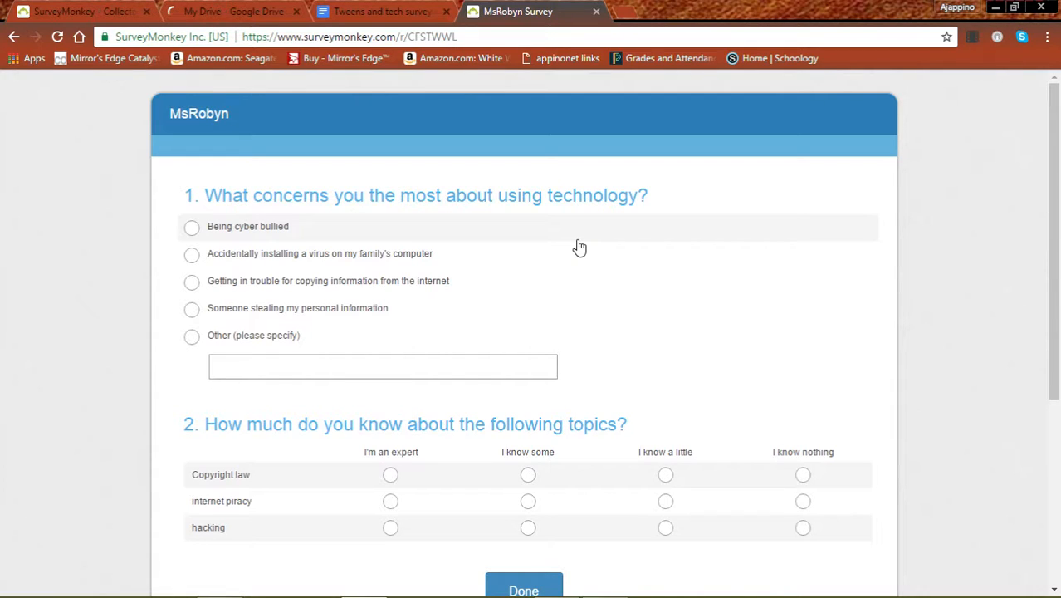
Step: Leave the collector page for My Surveys, which lists four surveys including MsRobyn
{"action": "left_click", "coordinate": [80, 11]}
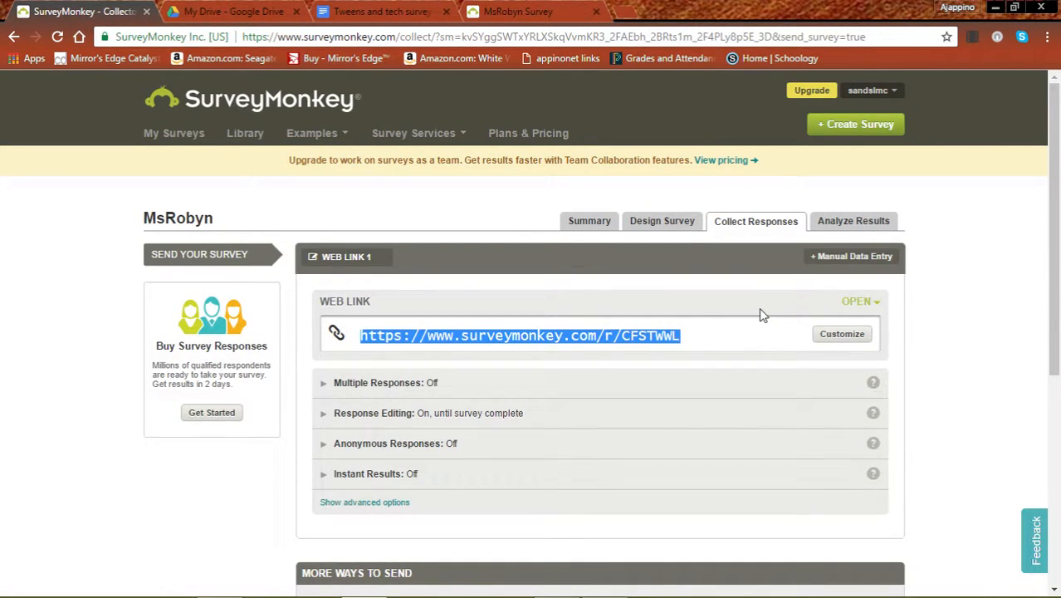
{"action": "scroll", "coordinate": [762, 315], "scroll_direction": "down", "scroll_amount": 4}
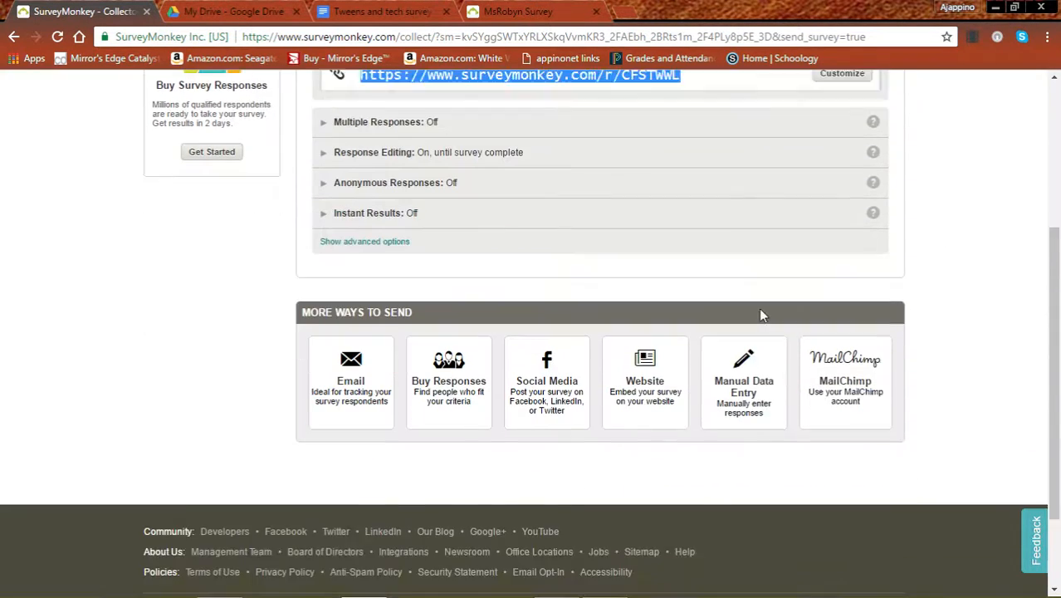
{"action": "scroll", "coordinate": [762, 314], "scroll_direction": "up", "scroll_amount": 4}
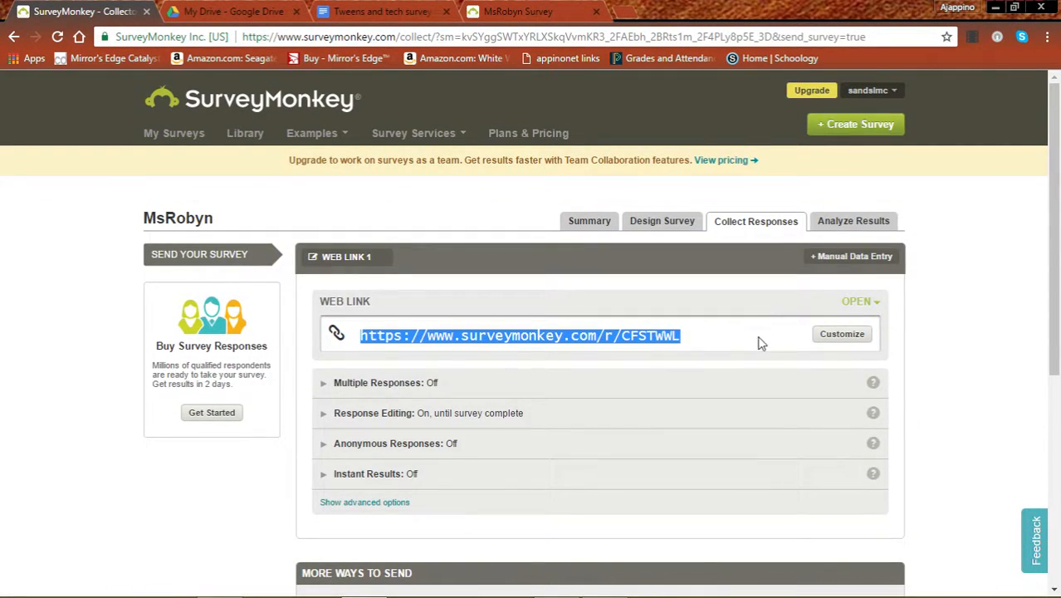
{"action": "left_click", "coordinate": [349, 334]}
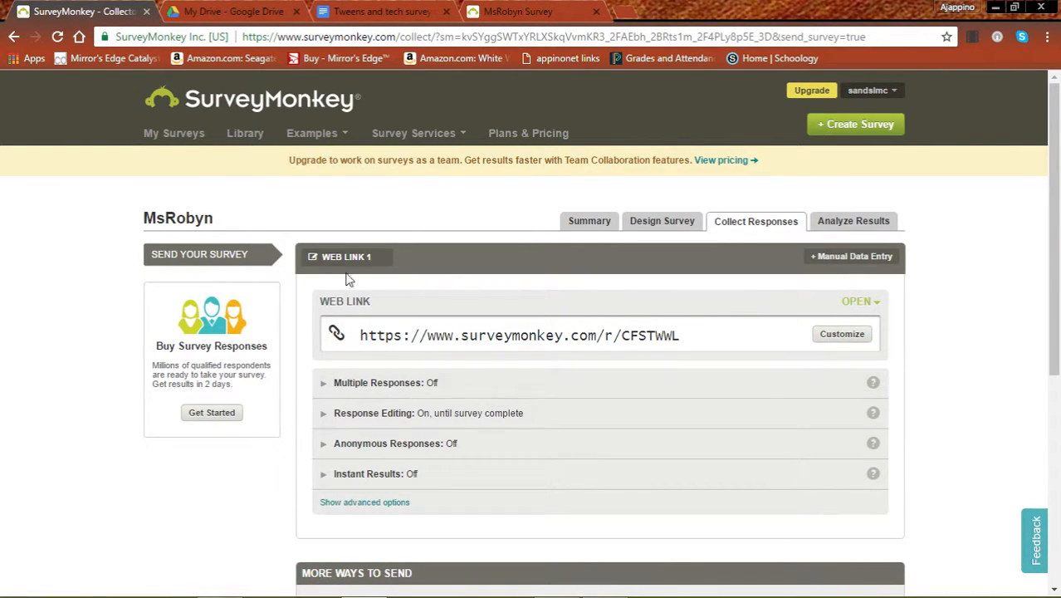
{"action": "left_click", "coordinate": [173, 134]}
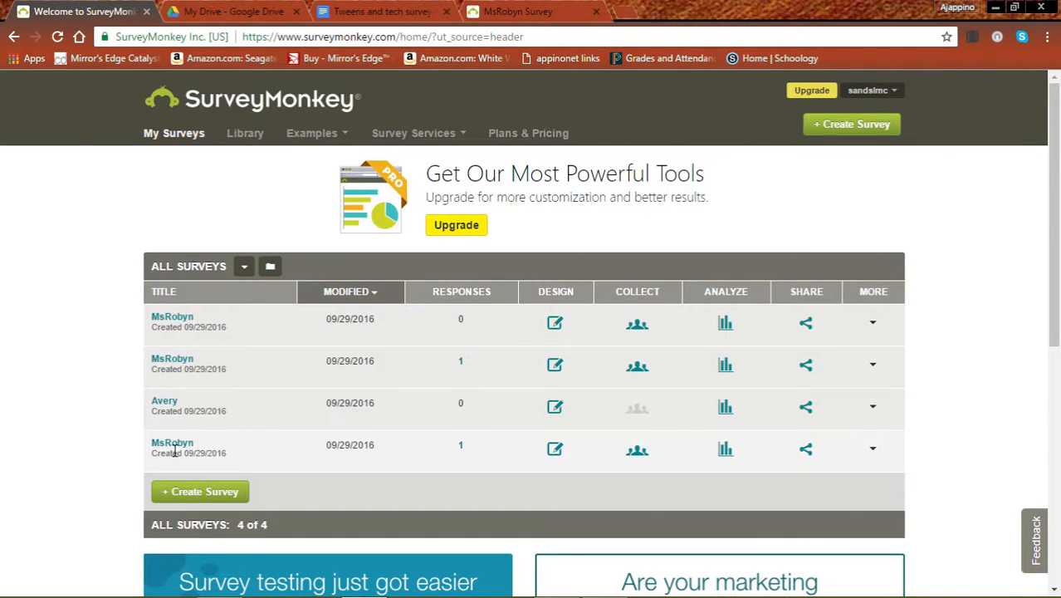
Step: Open the last MsRobyn survey's design and browse the Sky, Ocean, Sea Foam and Midnight themes
{"action": "left_click", "coordinate": [554, 449]}
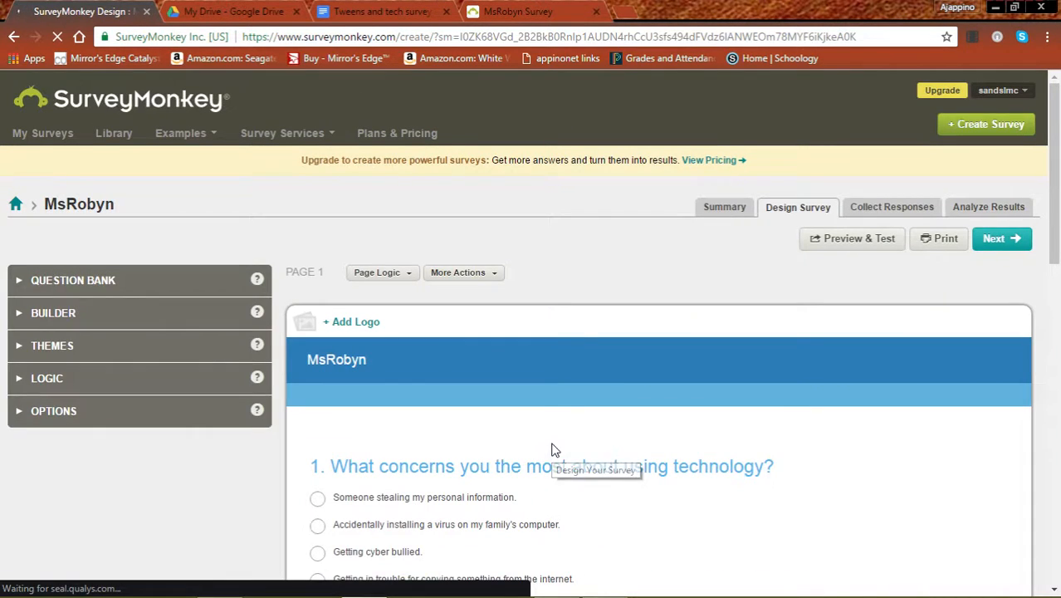
{"action": "scroll", "coordinate": [635, 453], "scroll_direction": "down", "scroll_amount": 3}
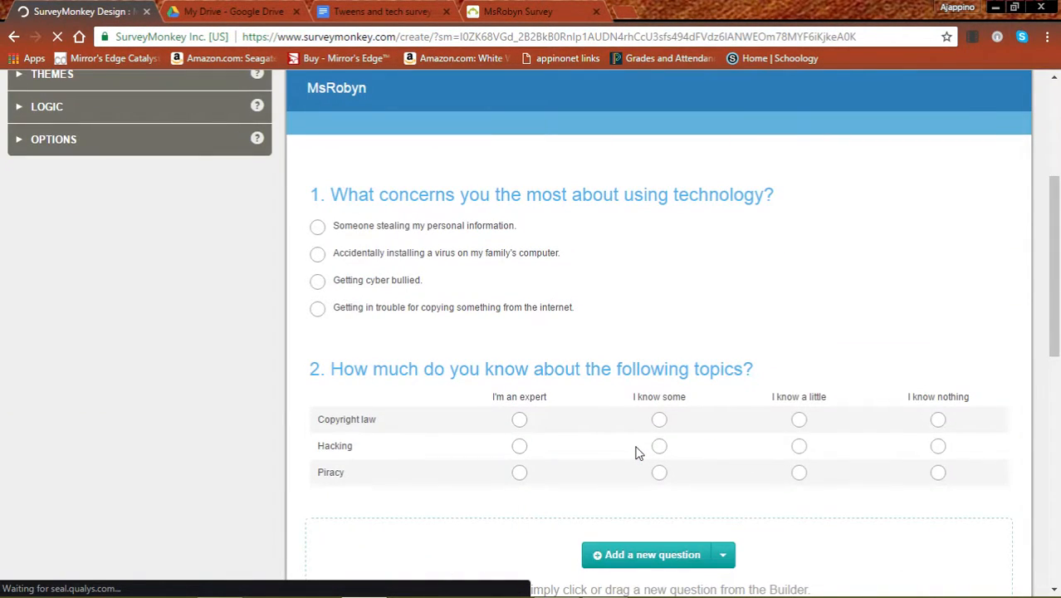
{"action": "scroll", "coordinate": [635, 450], "scroll_direction": "up", "scroll_amount": 3}
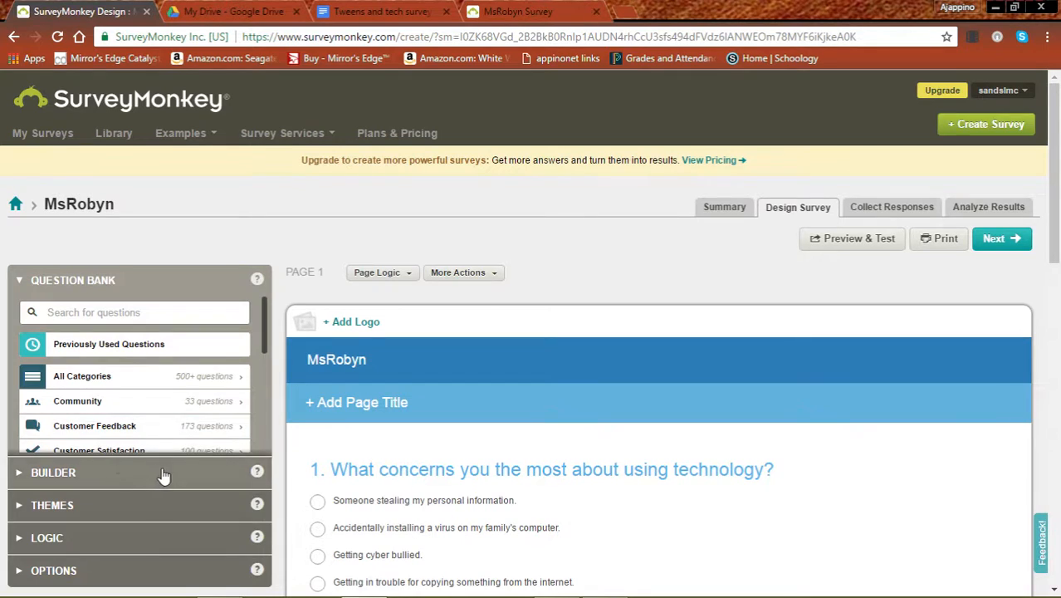
{"action": "left_click", "coordinate": [115, 503]}
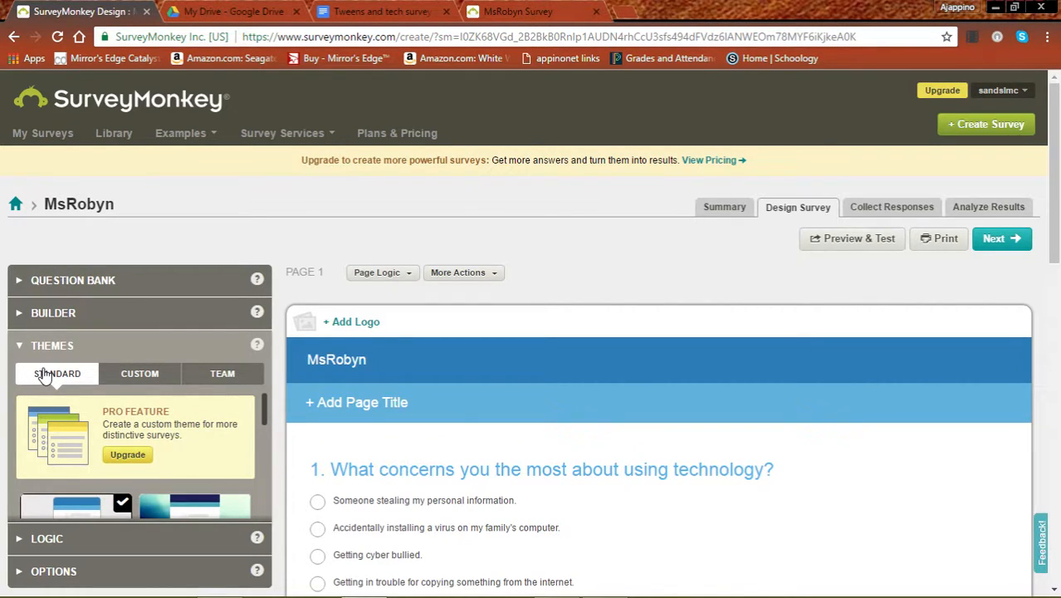
{"action": "mouse_move", "coordinate": [268, 409]}
{"action": "left_mouse_down"}
{"action": "mouse_move", "coordinate": [268, 444]}
{"action": "mouse_move", "coordinate": [266, 429]}
{"action": "left_mouse_up"}
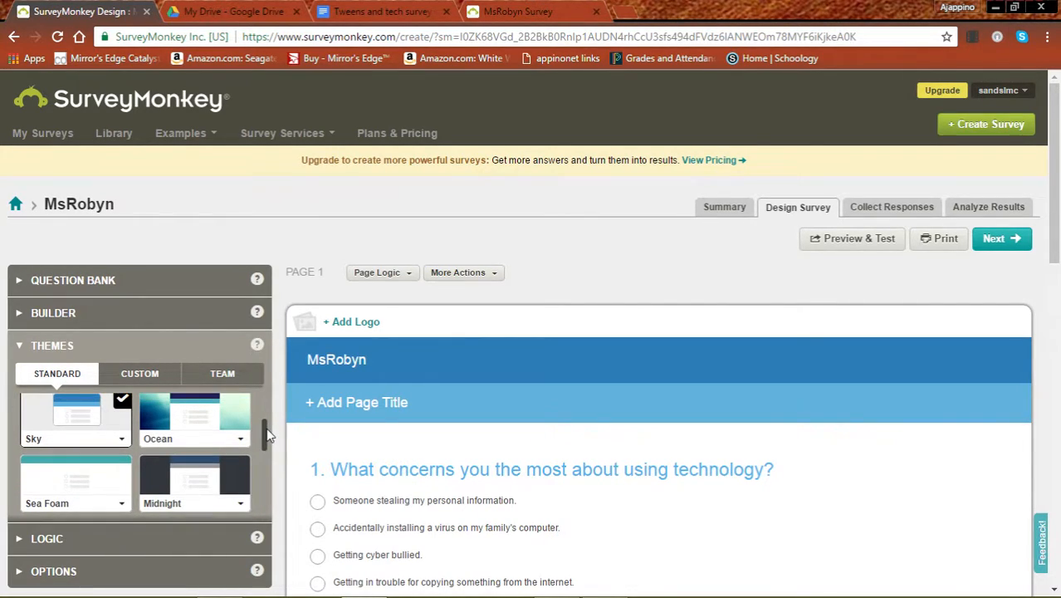
Step: Apply the Midnight theme, save the page title 'Tweens and Technology', and proceed to Collect Responses
{"action": "left_click", "coordinate": [177, 483]}
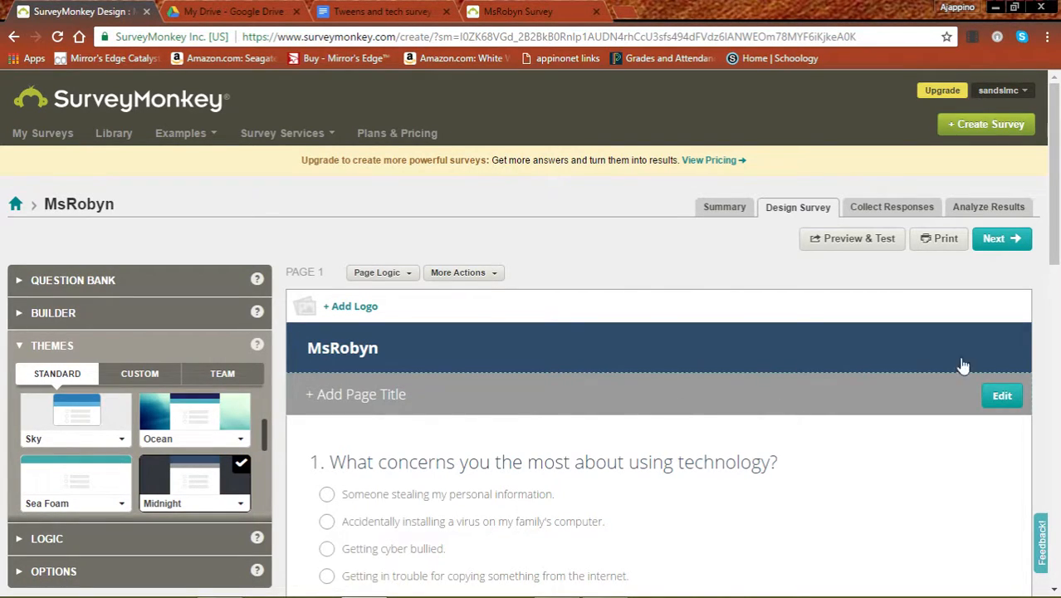
{"action": "left_click", "coordinate": [409, 395]}
{"action": "type", "text": "Tweens and Technology"}
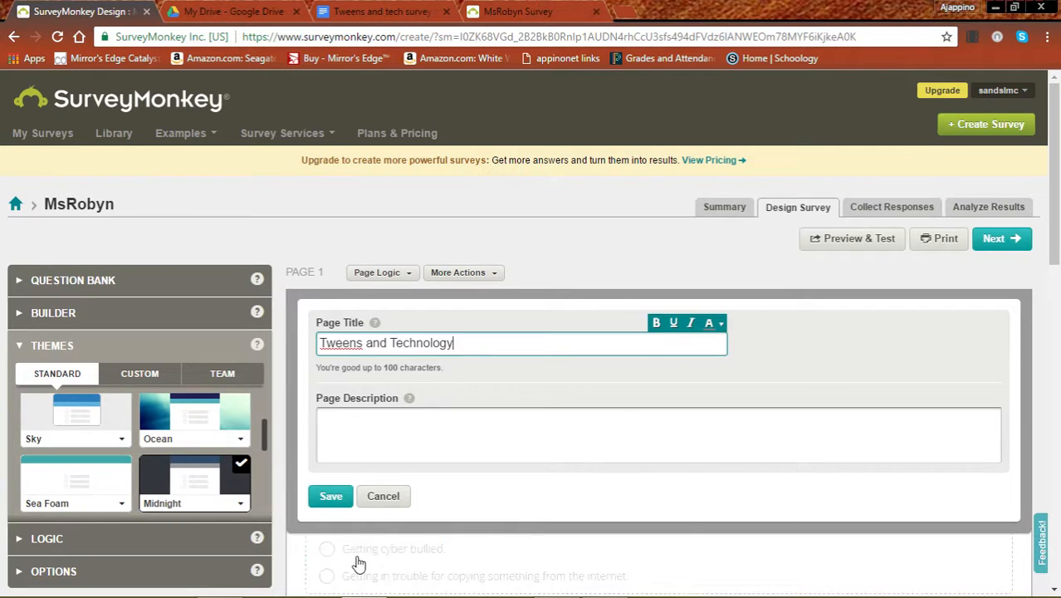
{"action": "left_click", "coordinate": [329, 495]}
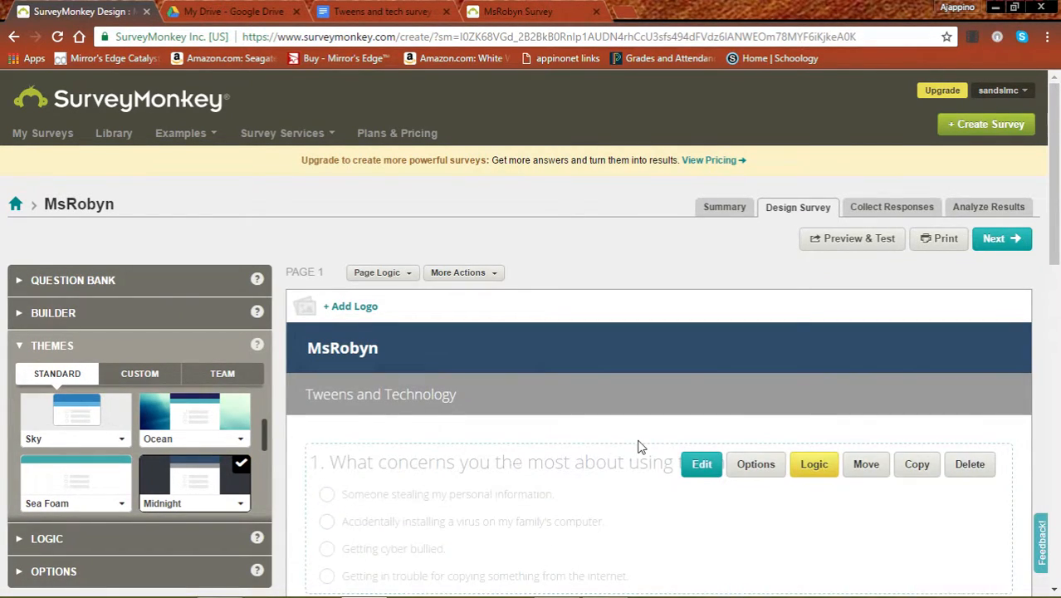
{"action": "scroll", "coordinate": [639, 444], "scroll_direction": "down", "scroll_amount": 5}
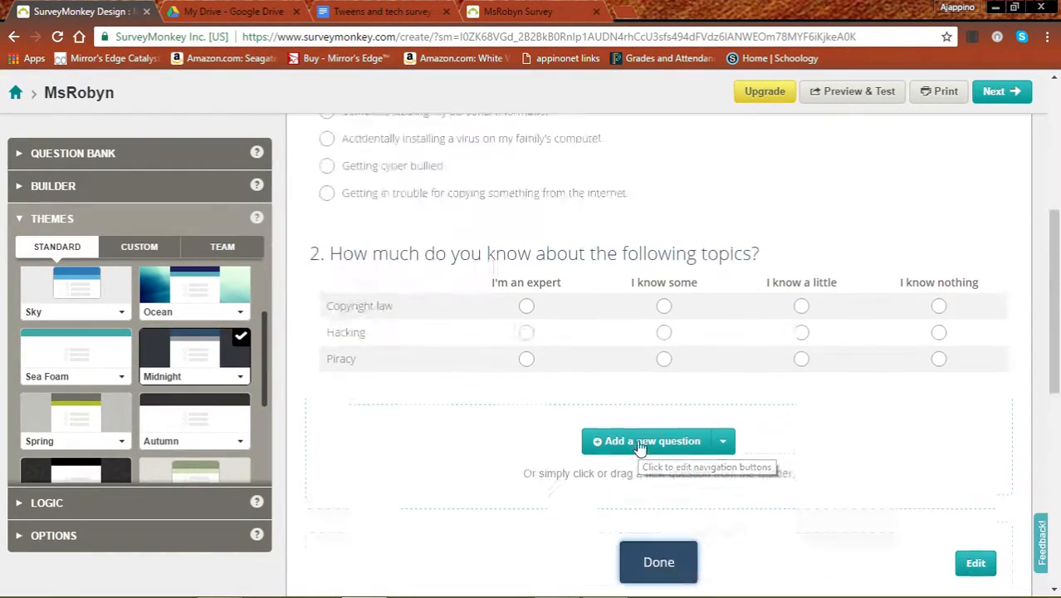
{"action": "scroll", "coordinate": [639, 446], "scroll_direction": "down", "scroll_amount": 5}
{"action": "scroll", "coordinate": [639, 445], "scroll_direction": "up", "scroll_amount": 10}
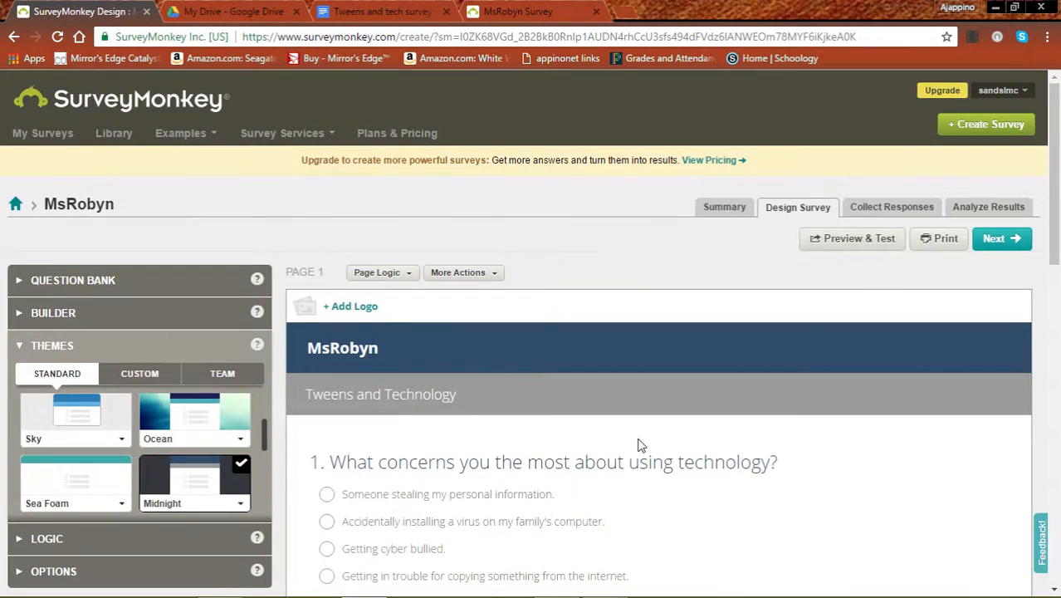
{"action": "mouse_move", "coordinate": [905, 354]}
{"action": "left_click", "coordinate": [995, 239]}
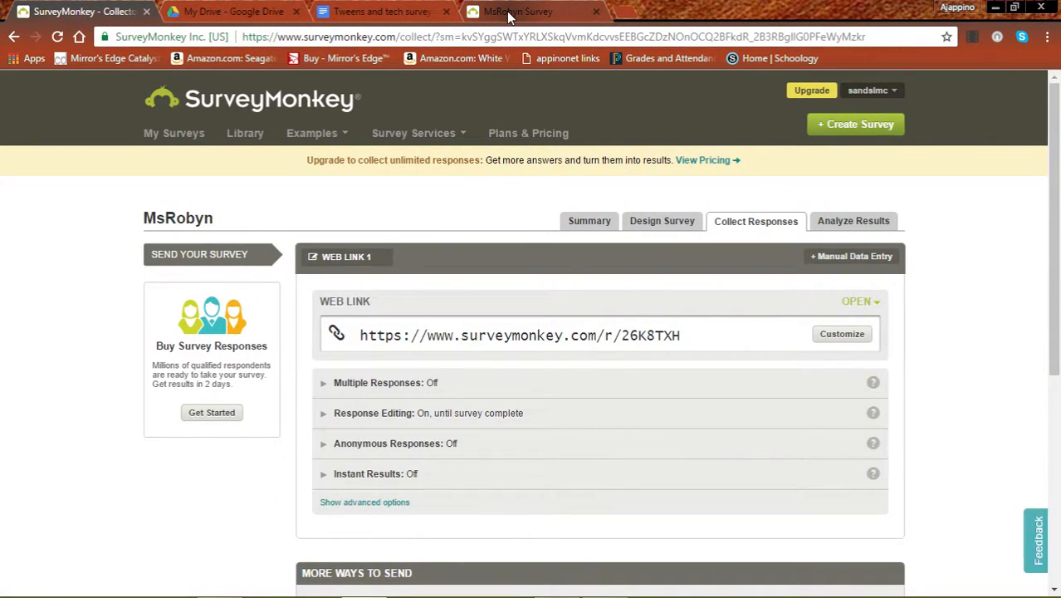
Step: Copy the new survey link ending 26K8TXH and switch to the 'Tweens and tech survey monkey' document
{"action": "left_click", "coordinate": [507, 10]}
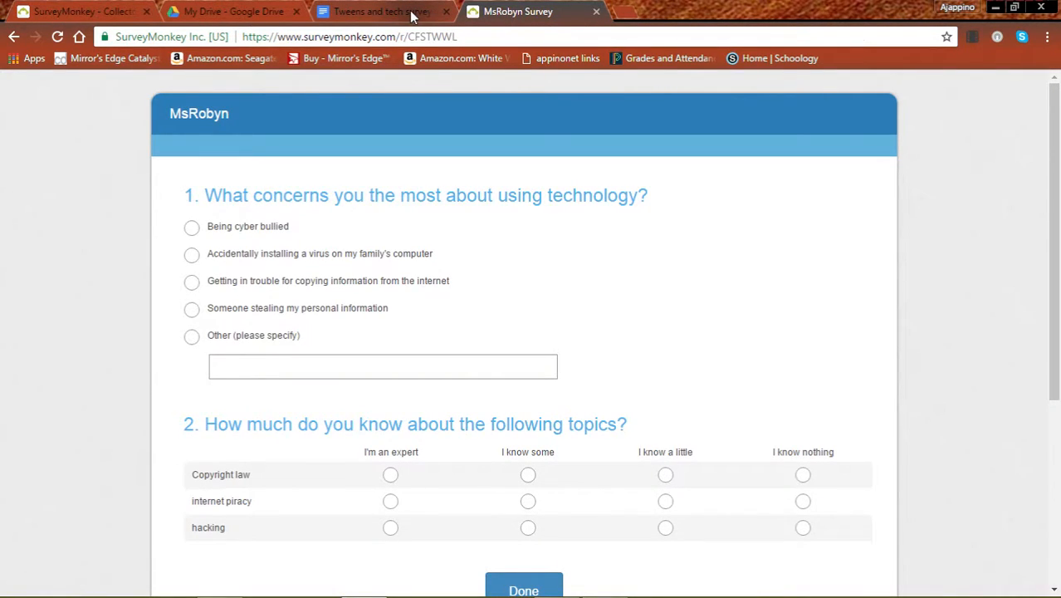
{"action": "left_click", "coordinate": [234, 11]}
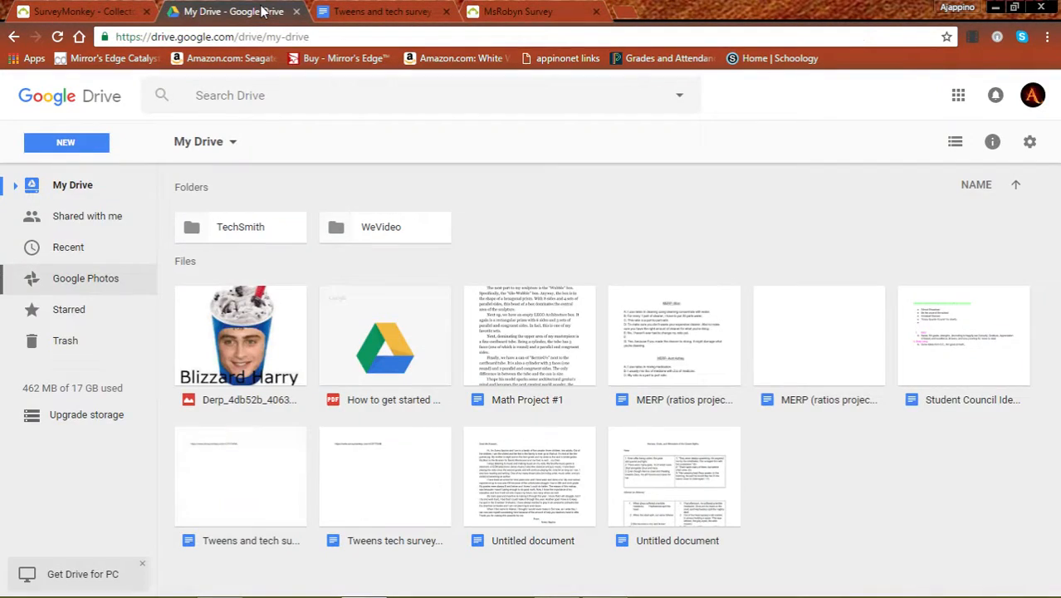
{"action": "left_click", "coordinate": [86, 10]}
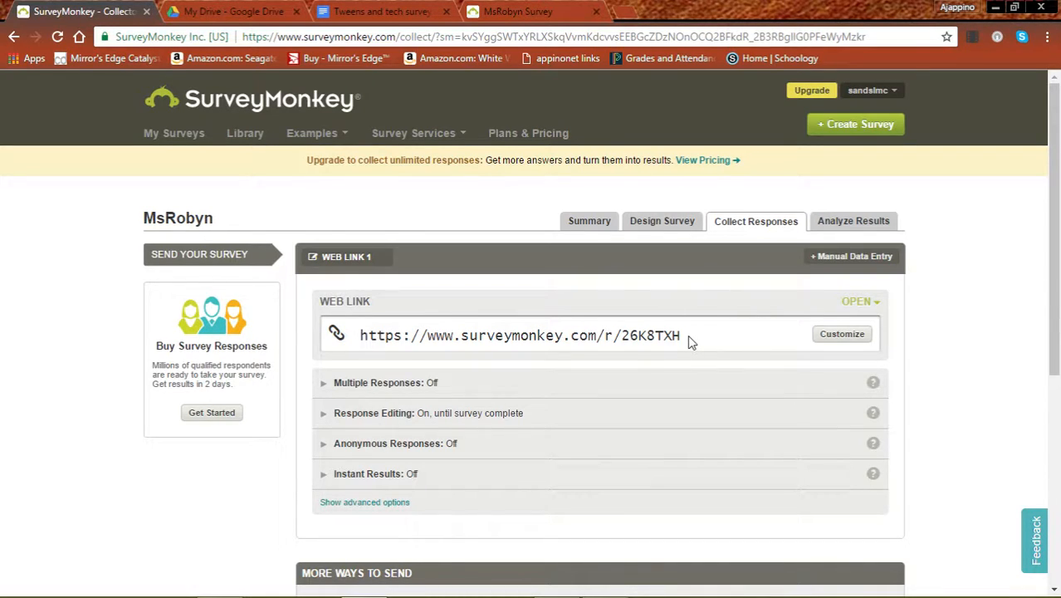
{"action": "left_click_drag", "start_coordinate": [693, 335], "coordinate": [271, 316]}
{"action": "key", "text": "ctrl+c"}
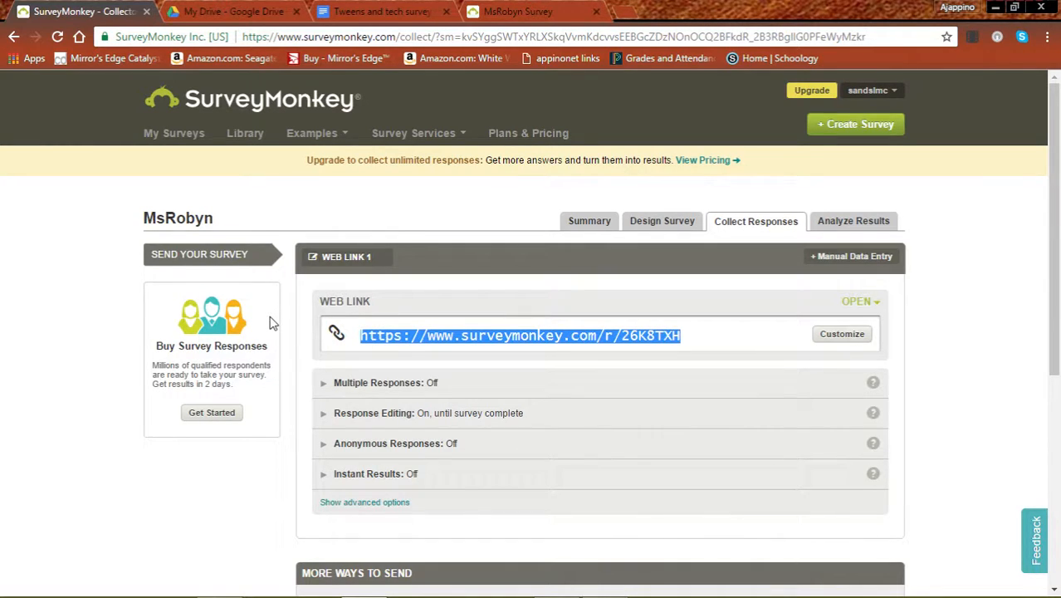
{"action": "left_click", "coordinate": [382, 10]}
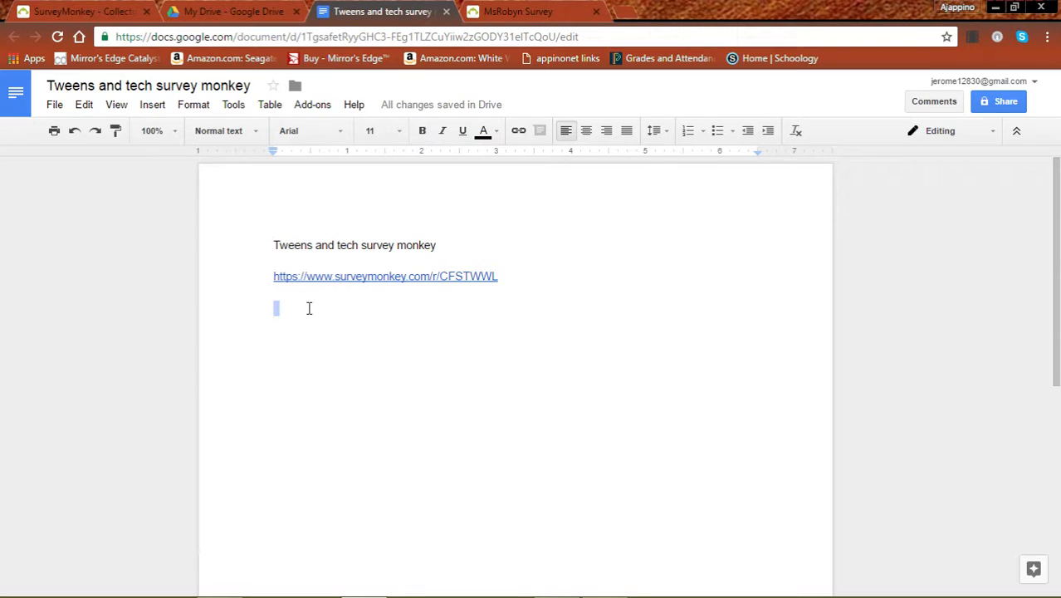
{"action": "key", "text": "ctrl+v"}
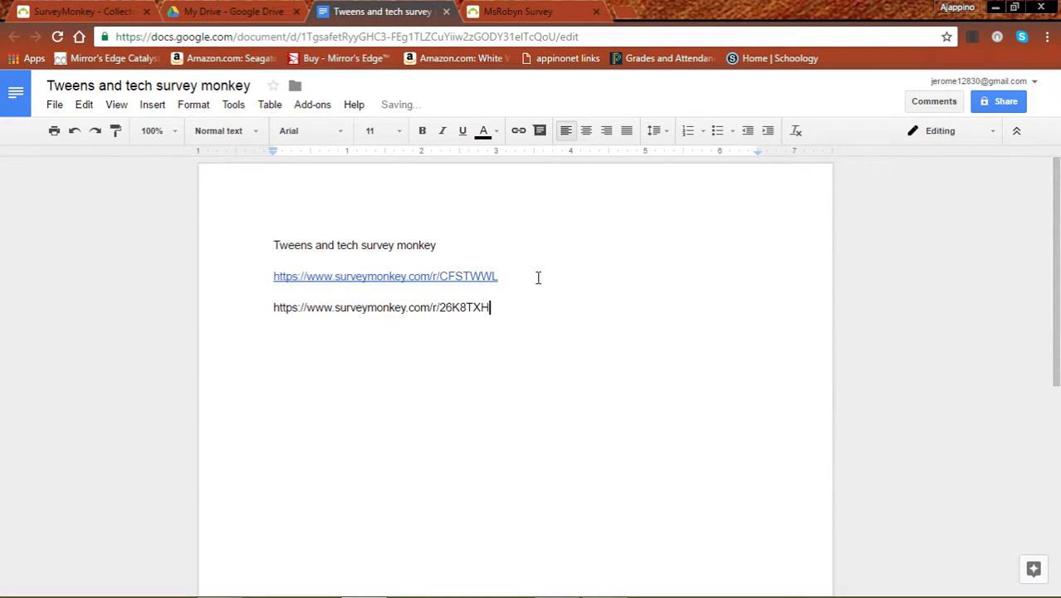
{"action": "left_click_drag", "start_coordinate": [509, 280], "coordinate": [274, 277]}
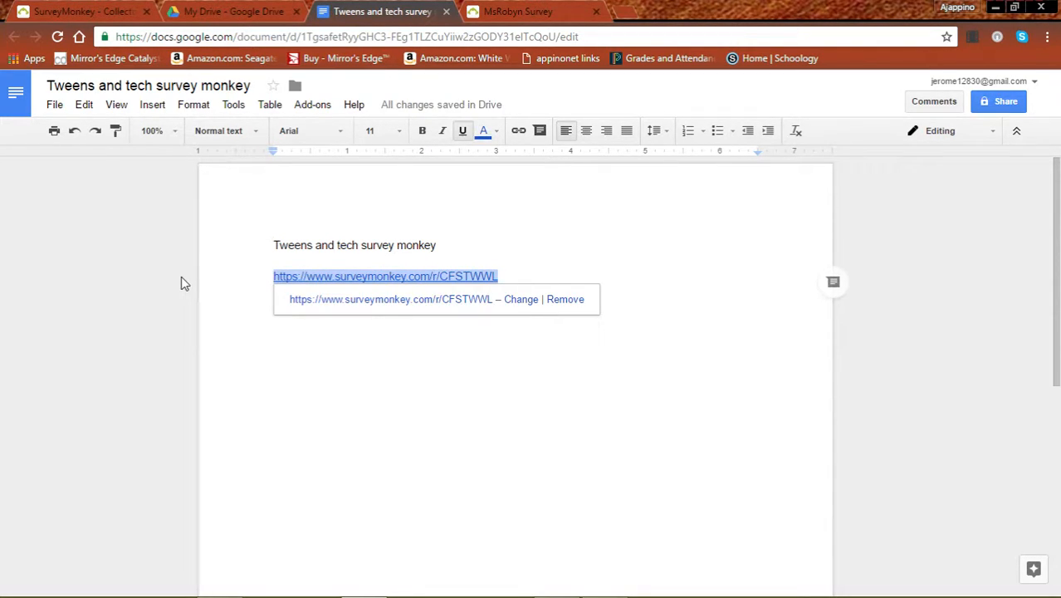
{"action": "key", "text": "BackSpace"}
{"action": "left_click", "coordinate": [268, 307]}
{"action": "key", "text": "BackSpace"}
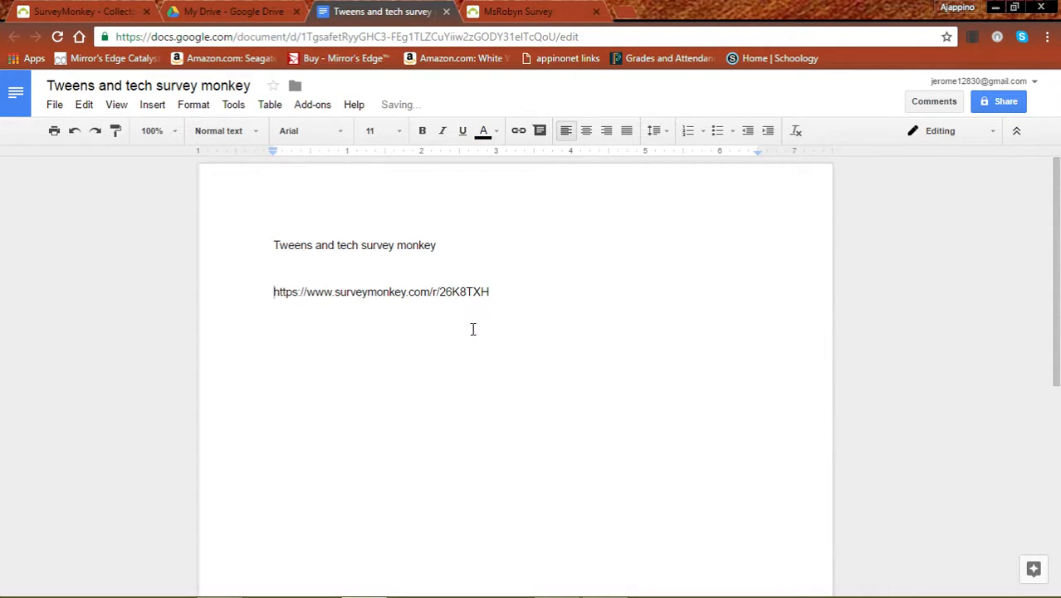
{"action": "key", "text": "Return"}
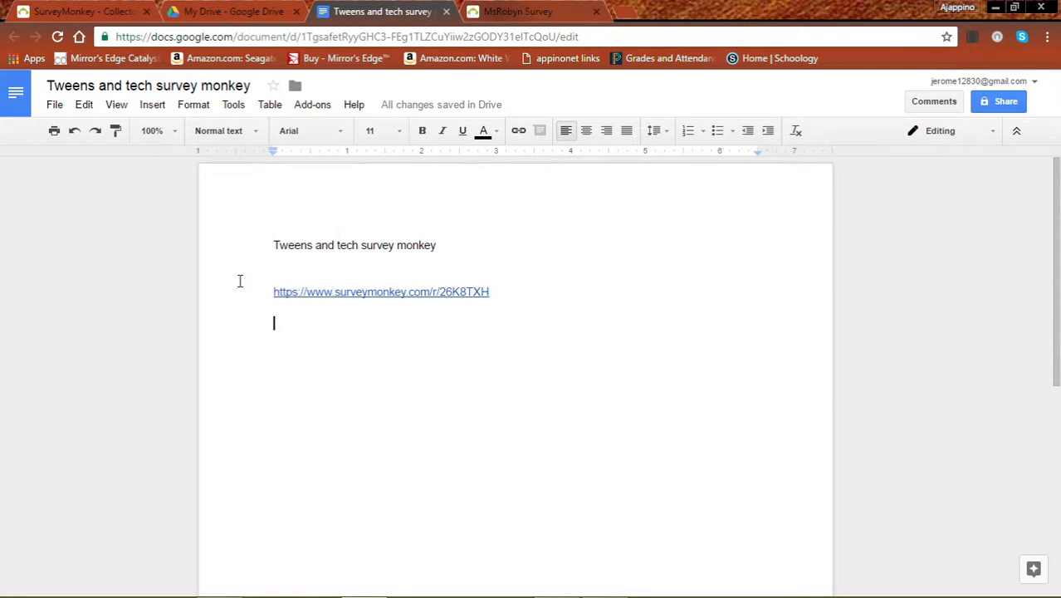
Step: Copy the new 26K8TXH survey link and paste it into a new browser tab
{"action": "left_click_drag", "start_coordinate": [266, 300], "coordinate": [577, 298]}
{"action": "key", "text": "ctrl+c"}
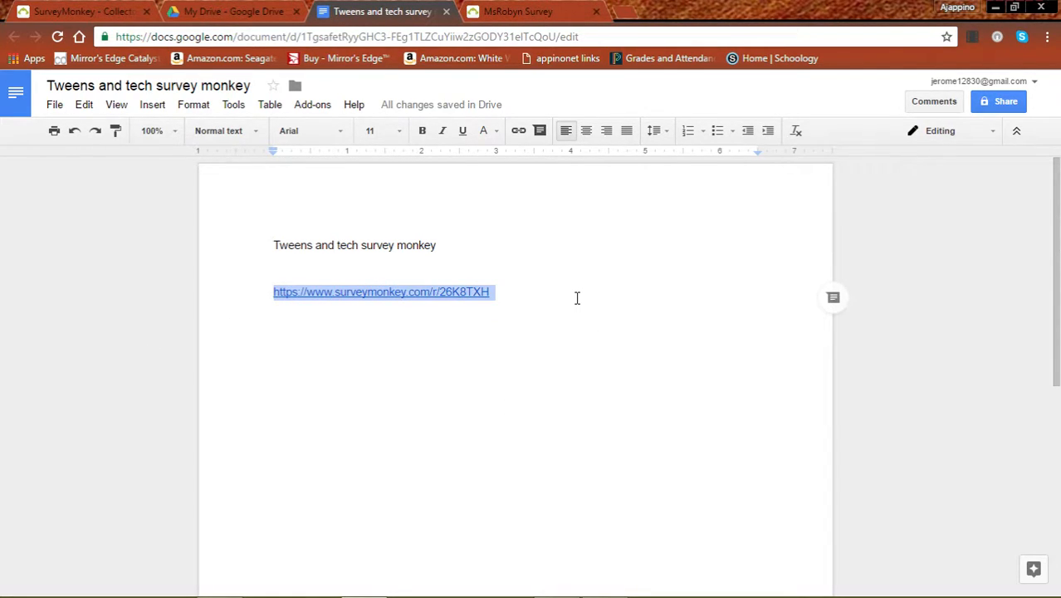
{"action": "left_click", "coordinate": [627, 11]}
{"action": "key", "text": "ctrl+v"}
Step: Load the live Tweens and Technology survey from the pasted link
{"action": "key", "text": "Return"}
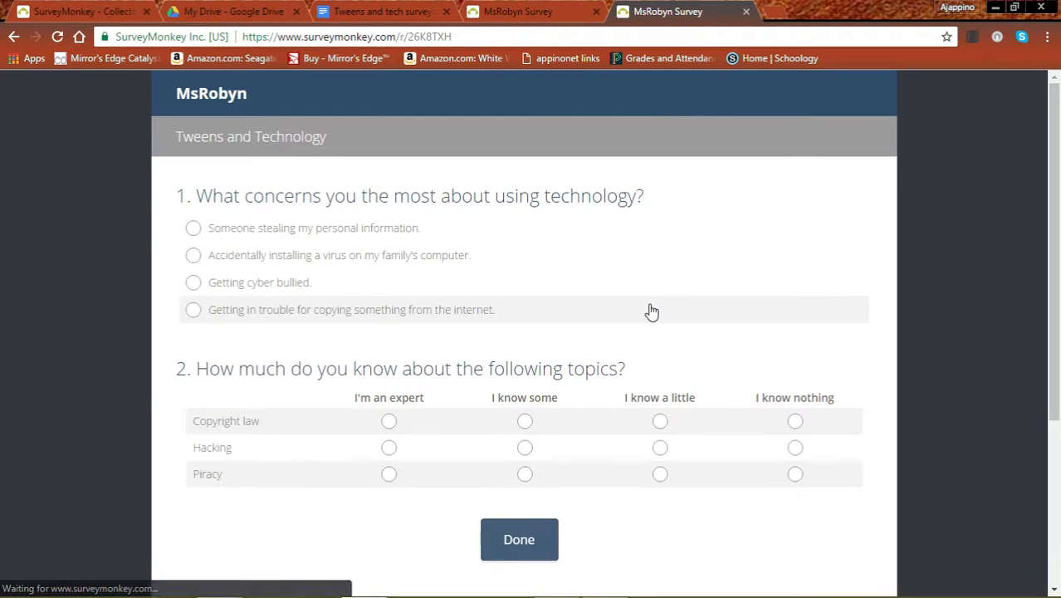
{"action": "scroll", "coordinate": [688, 217], "scroll_direction": "down", "scroll_amount": 3}
{"action": "scroll", "coordinate": [689, 217], "scroll_direction": "up", "scroll_amount": 3}
Step: Submit a test response: personal information theft; Copyright some, Hacking a little, Piracy some
{"action": "left_click", "coordinate": [193, 228]}
{"action": "left_click", "coordinate": [524, 421]}
{"action": "left_click", "coordinate": [660, 447]}
{"action": "left_click", "coordinate": [525, 474]}
{"action": "left_click", "coordinate": [515, 541]}
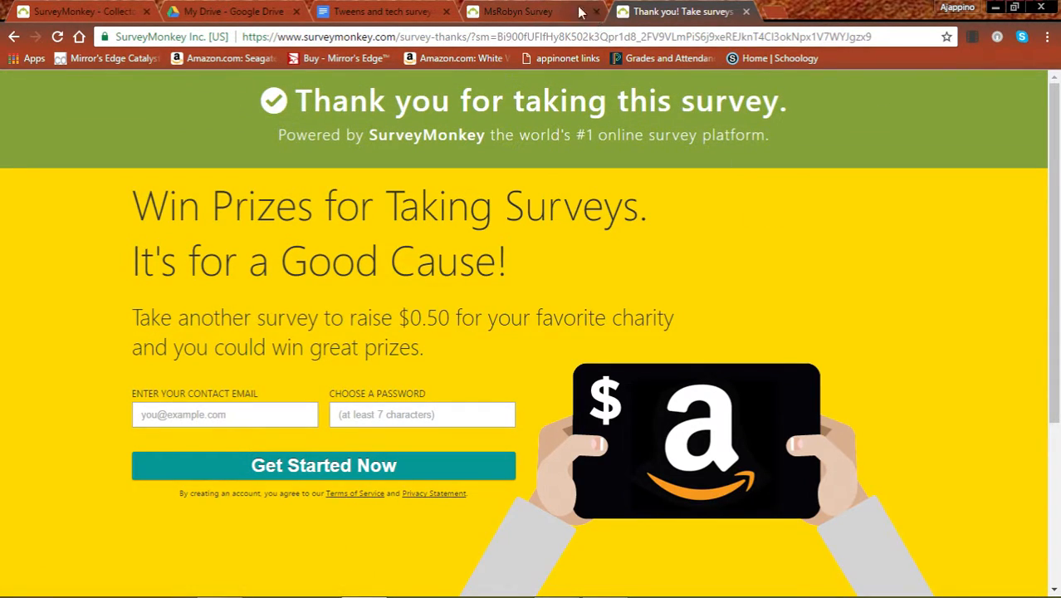
{"action": "left_click", "coordinate": [72, 13]}
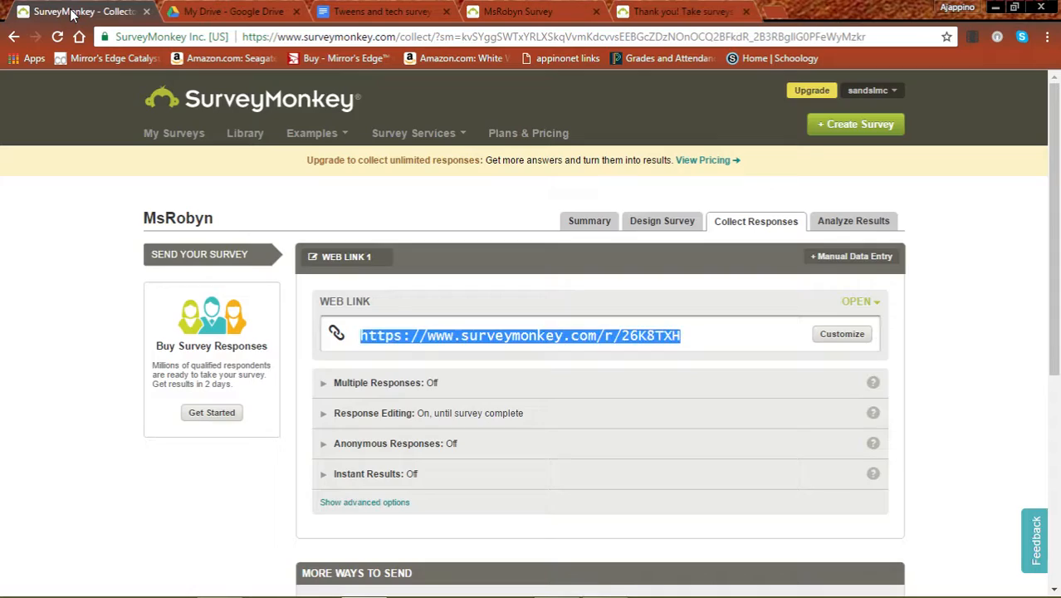
Step: View the Analyze Results summaries showing 2 of 2 respondents and the Q1 bar chart
{"action": "left_click", "coordinate": [846, 221]}
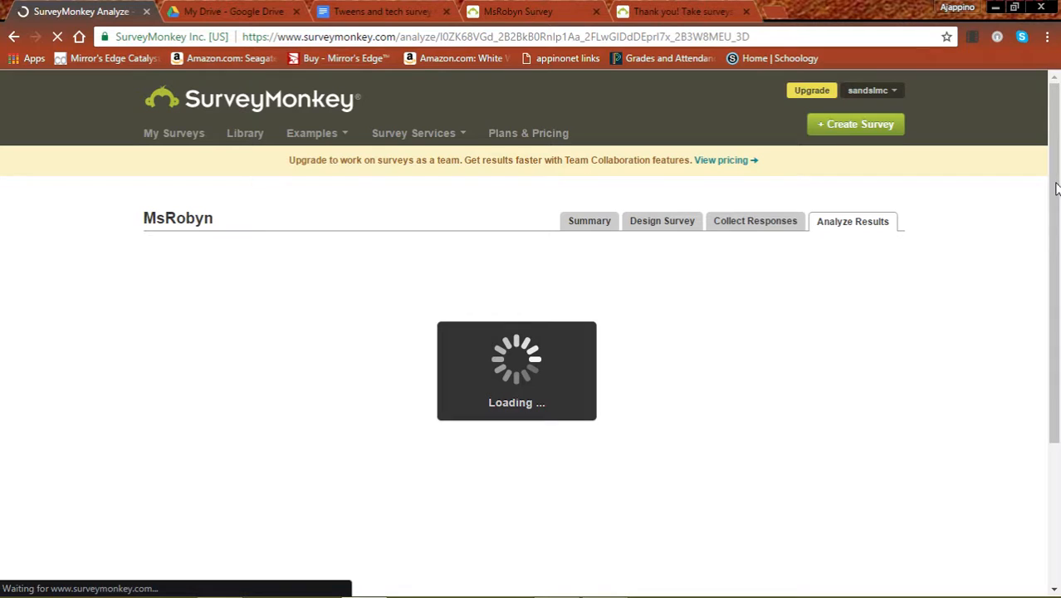
{"action": "left_click_drag", "start_coordinate": [1056, 189], "coordinate": [1047, 297]}
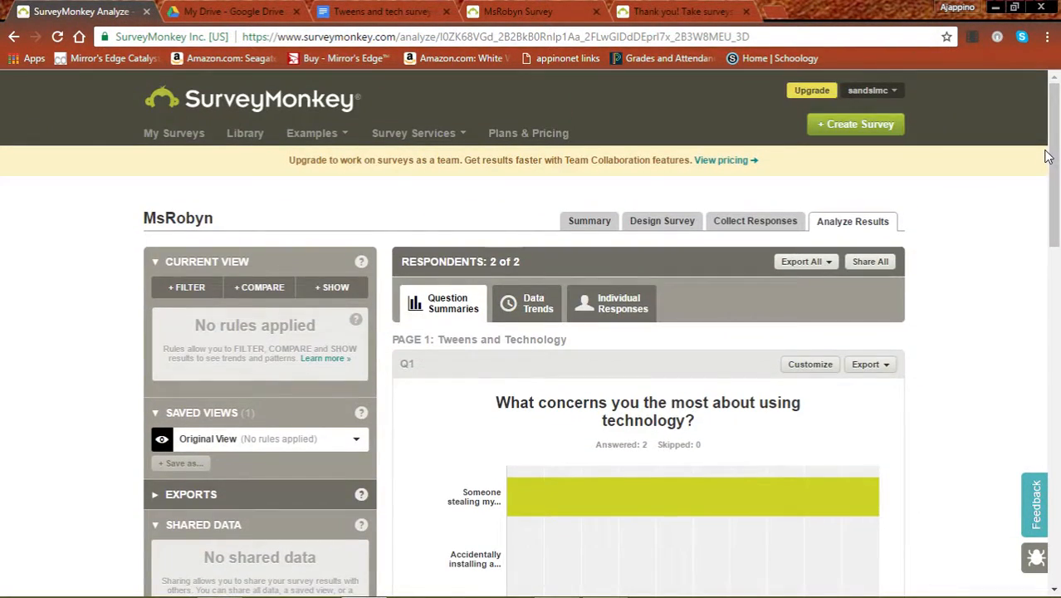